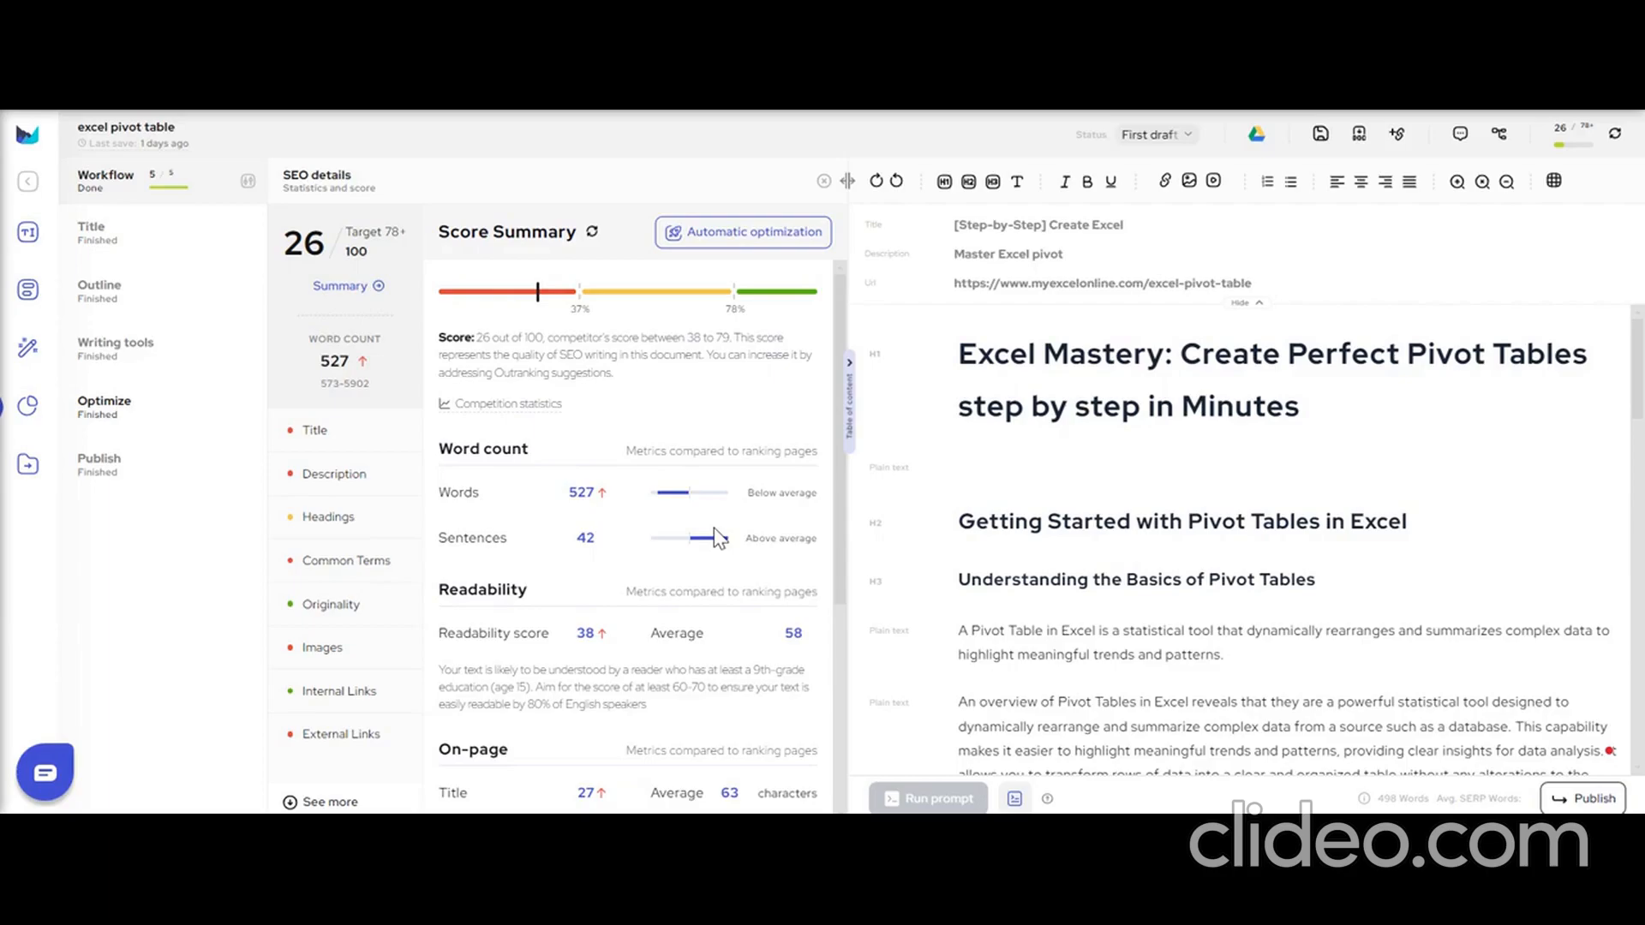
Open the Optimize stage of the pivot table article's workflow.
key("ctrl+a")
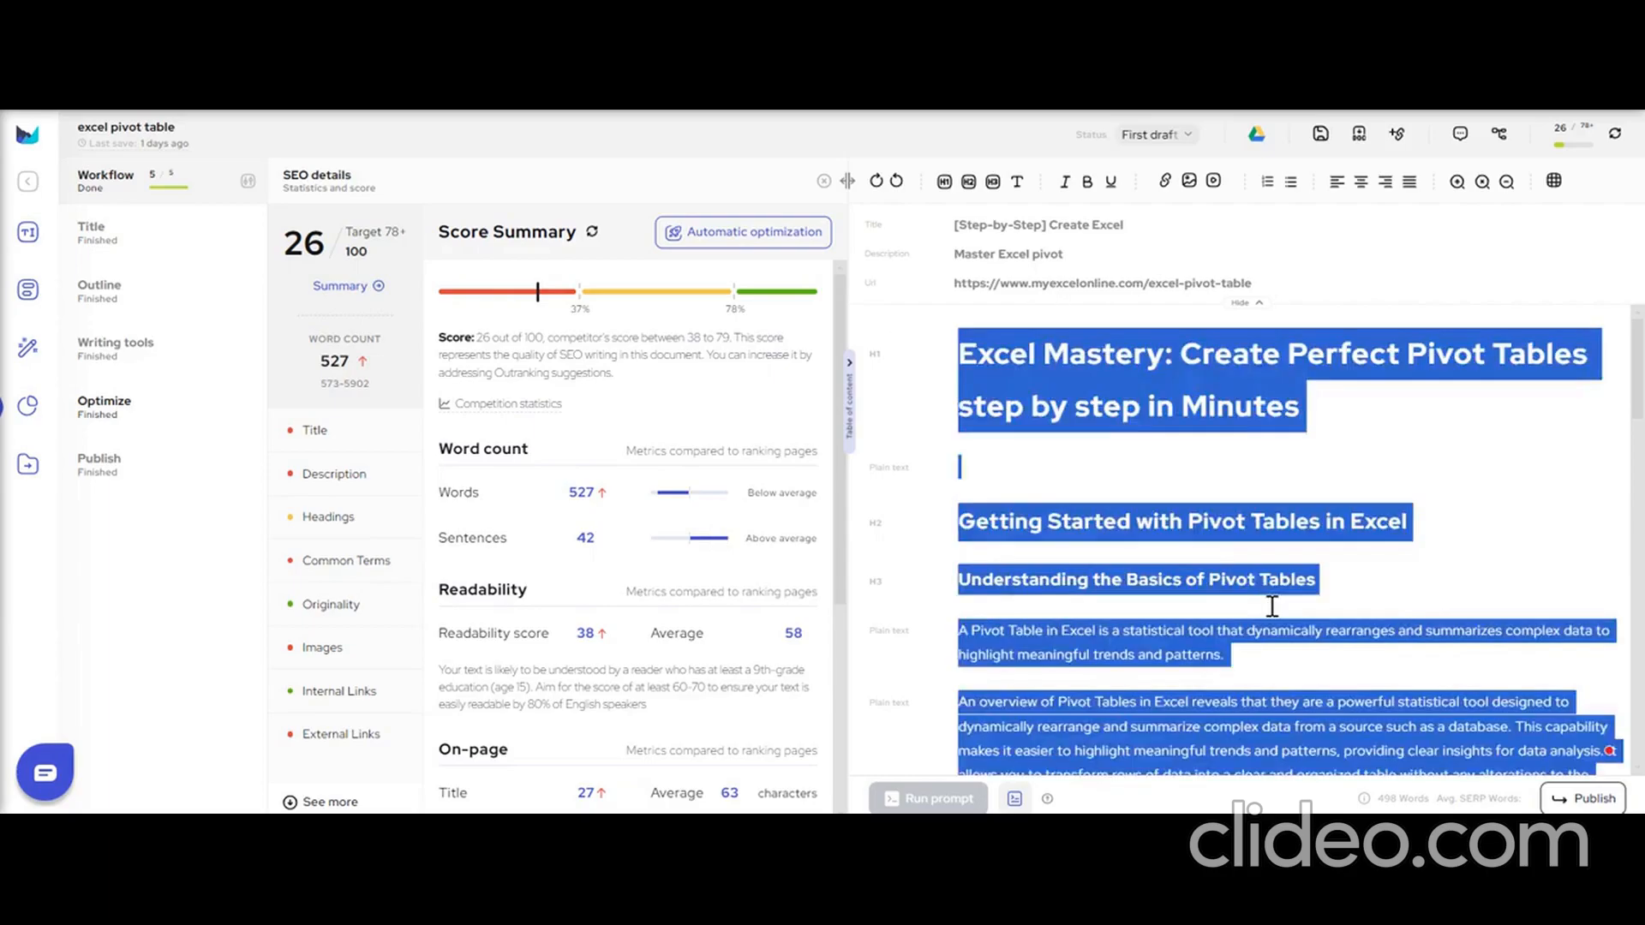
left_click(1560, 545)
mouse_move(1636, 383)
left_mouse_down()
mouse_move(1636, 548)
mouse_move(1637, 368)
left_mouse_up()
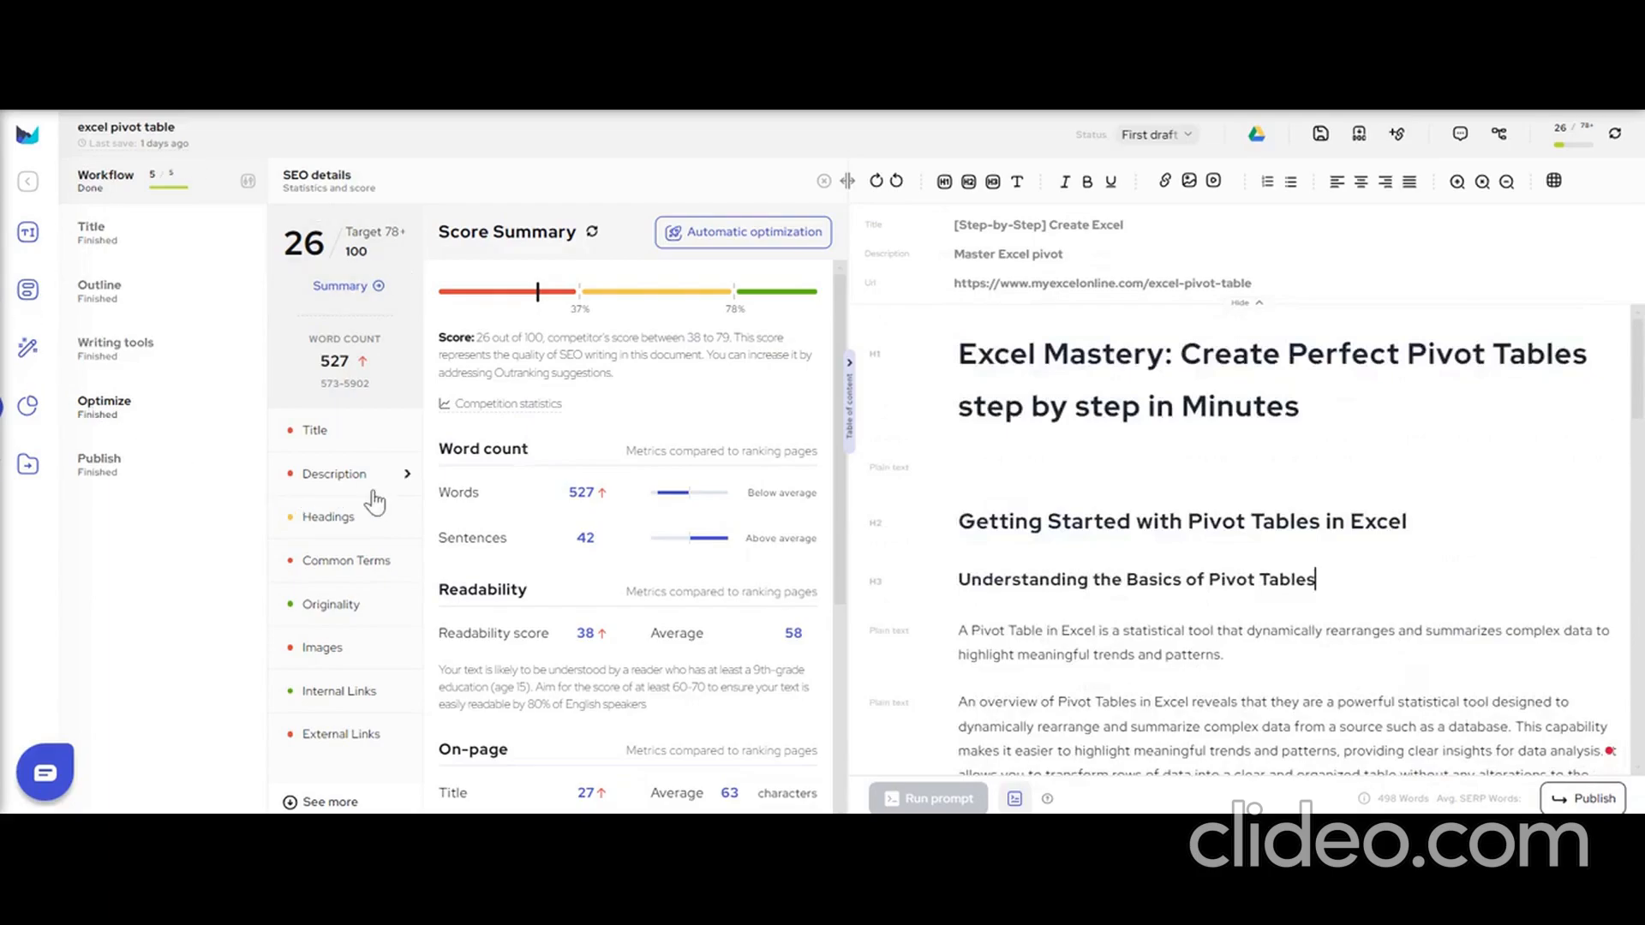
left_click(106, 407)
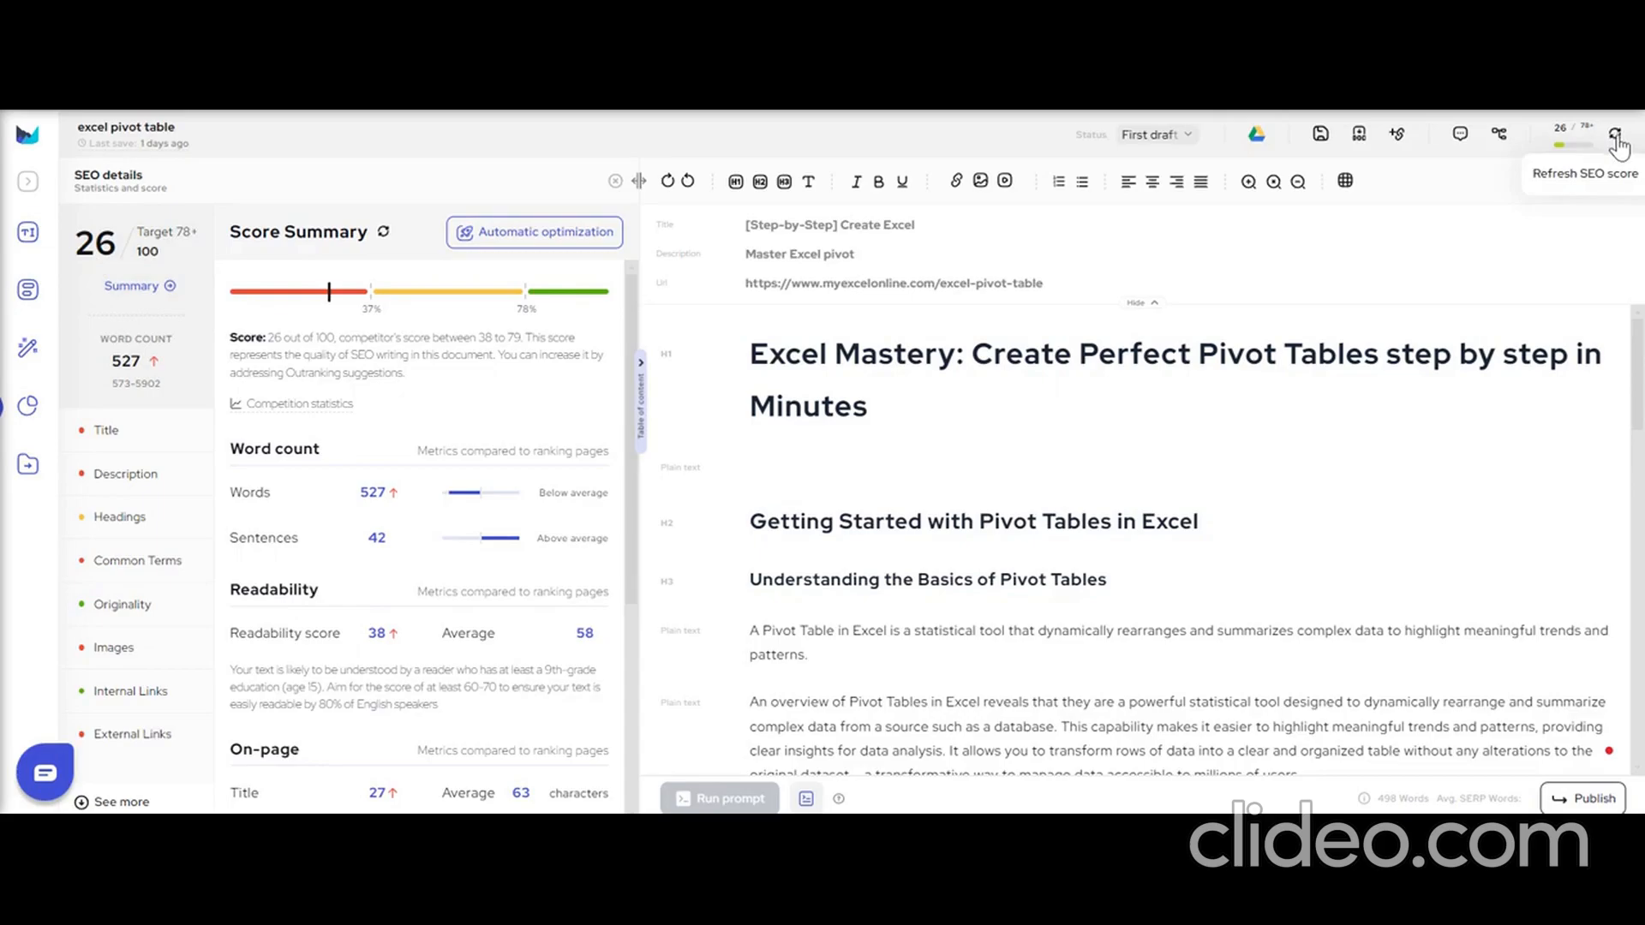
Look over the SEO score categories, including the additional ones in the full list.
left_click_drag(73, 440, 137, 734)
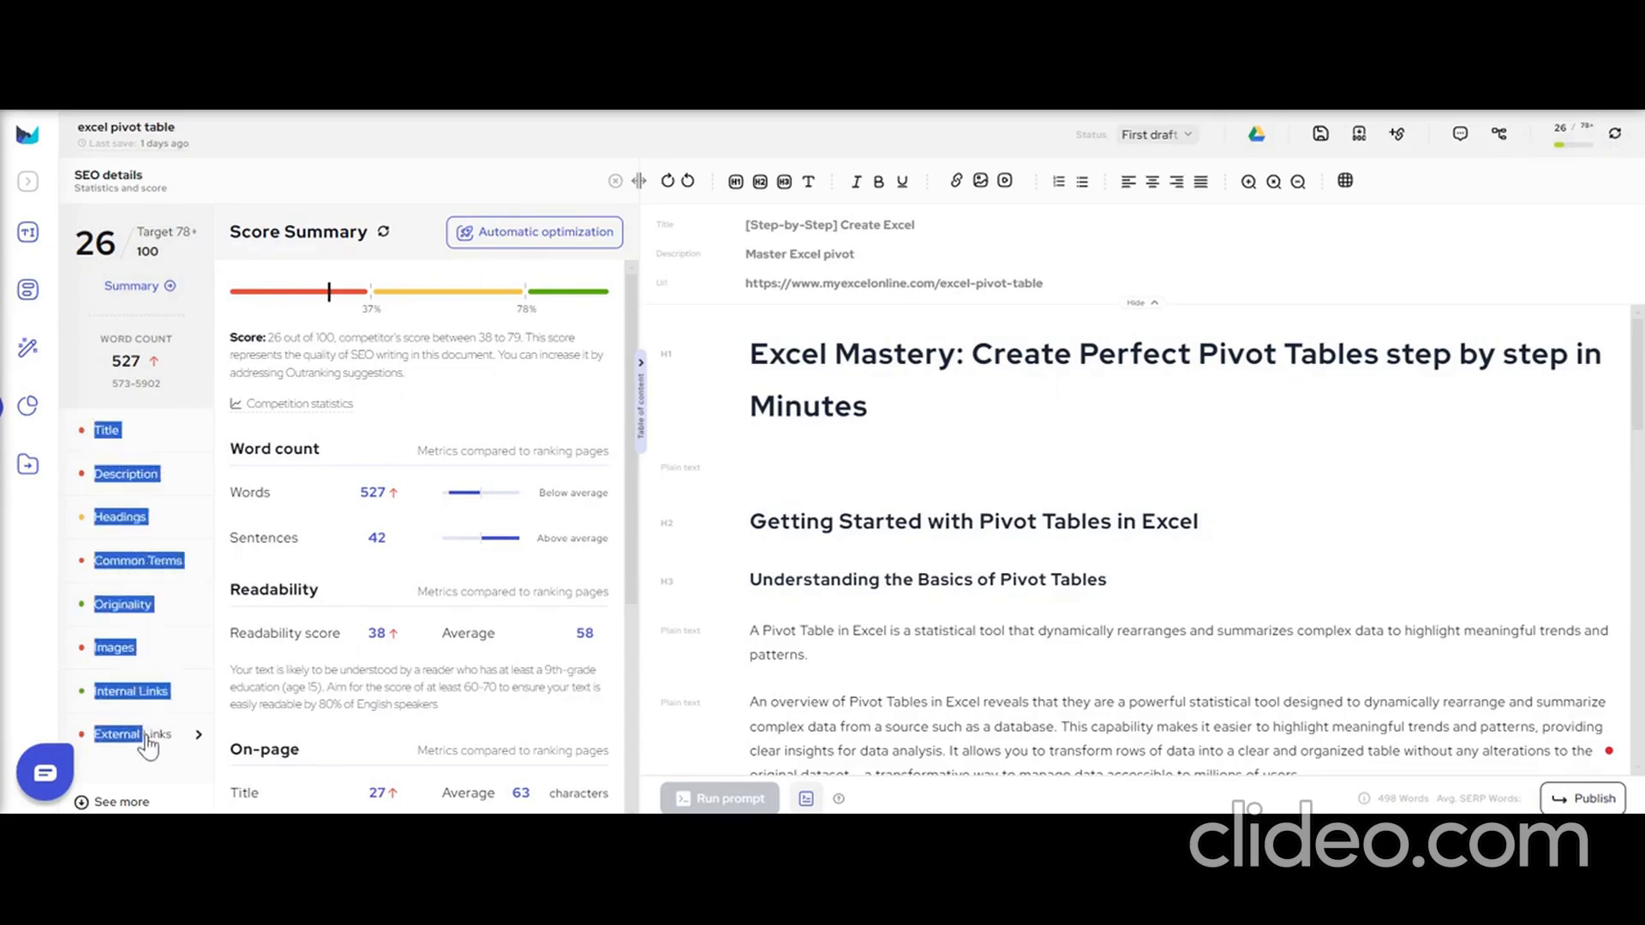
left_click(224, 356)
left_click(120, 802)
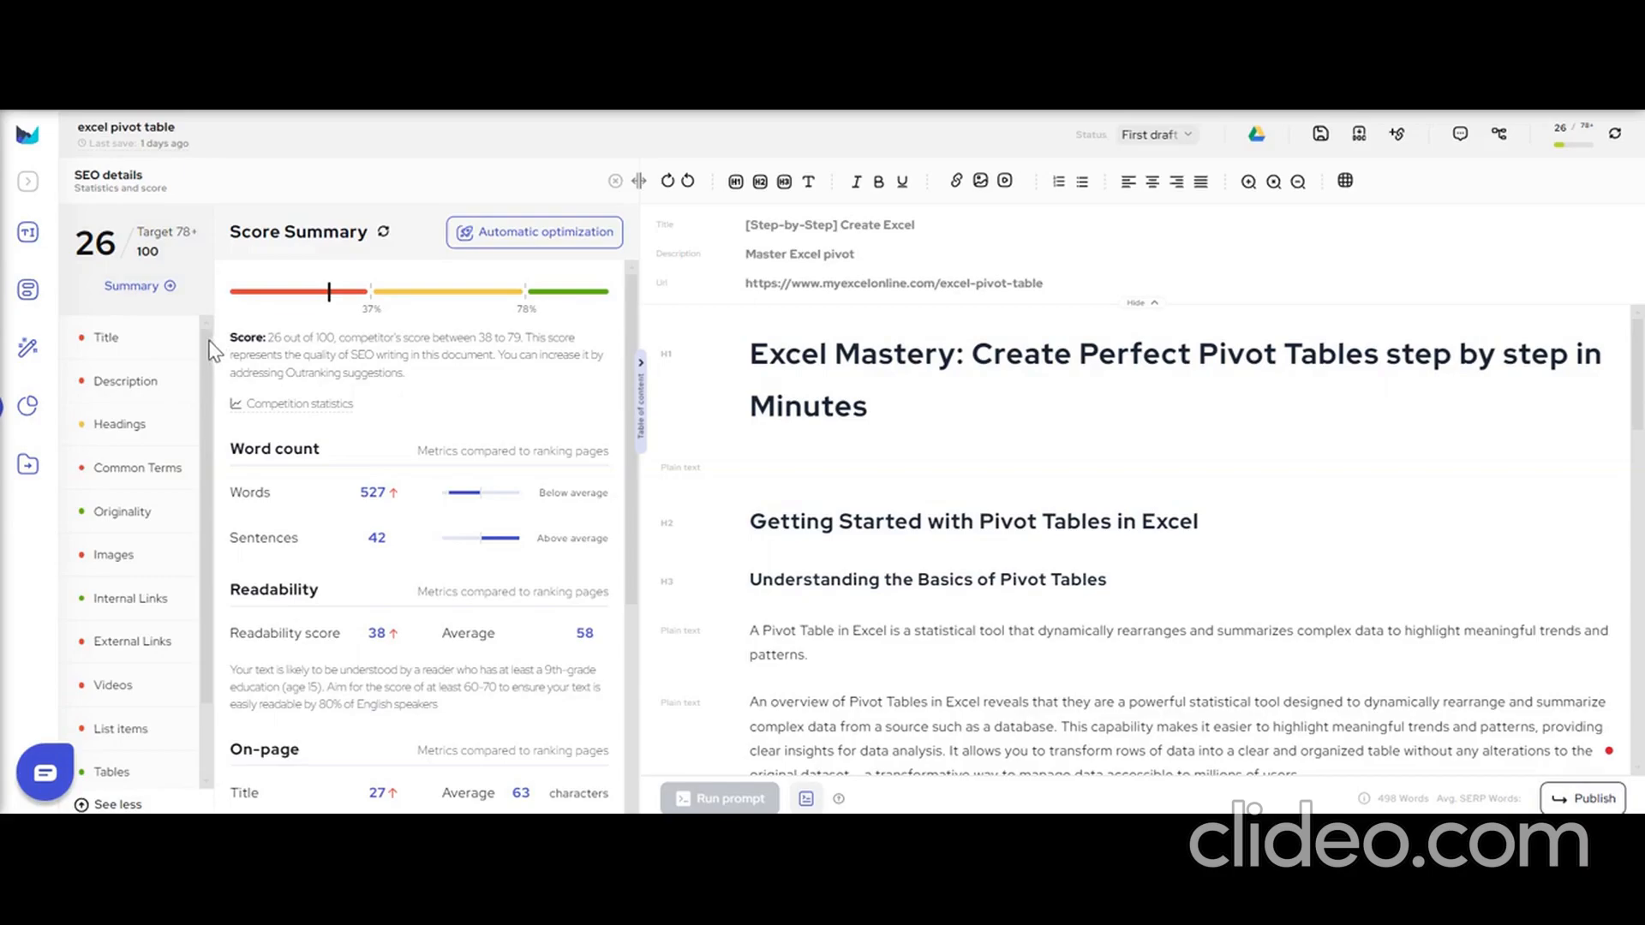
left_click(120, 804)
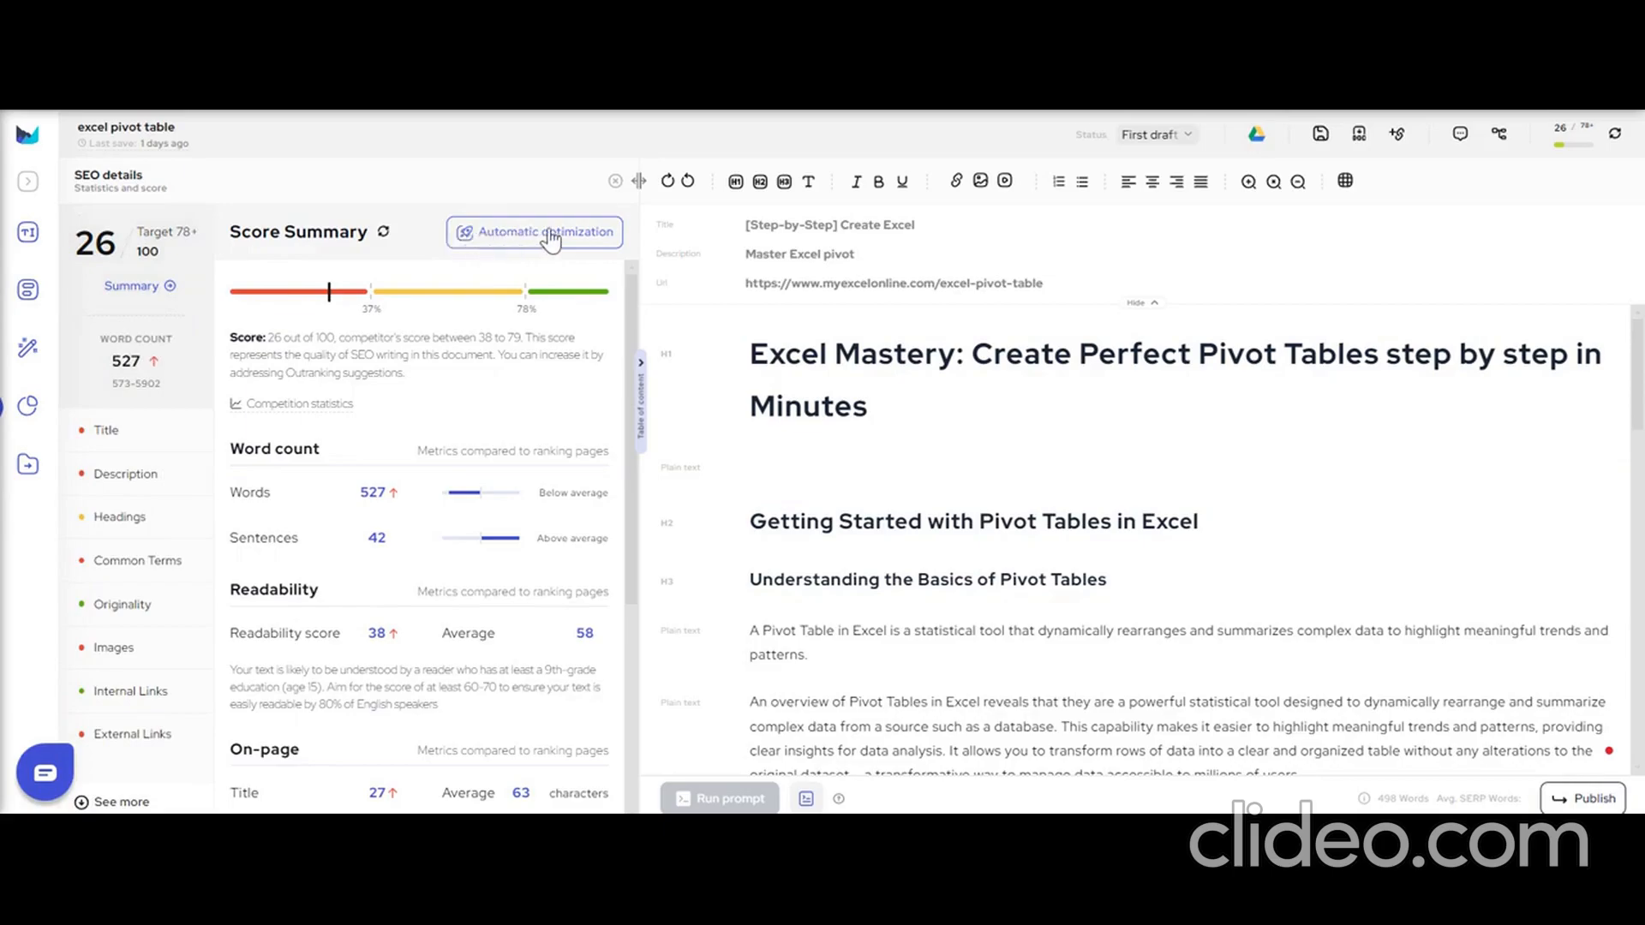
Start automatic optimization for the title, description, number of headings and missing common terms.
left_click(549, 240)
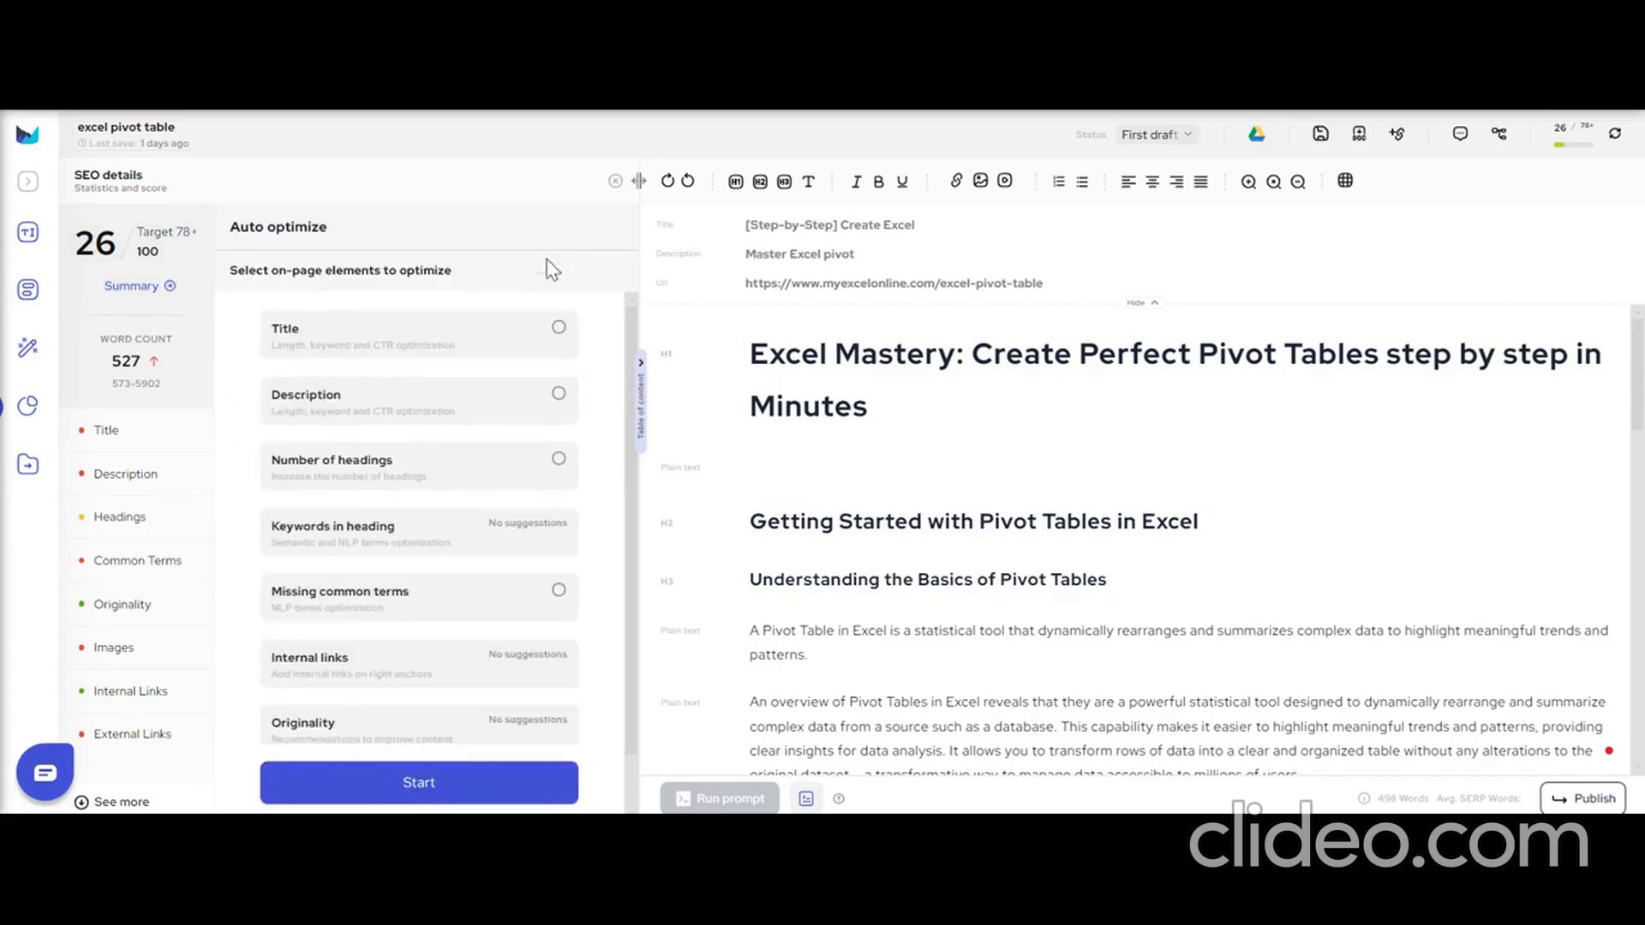
left_click(559, 328)
left_click(558, 394)
left_click(555, 477)
left_click(555, 476)
left_click(555, 468)
left_click(558, 593)
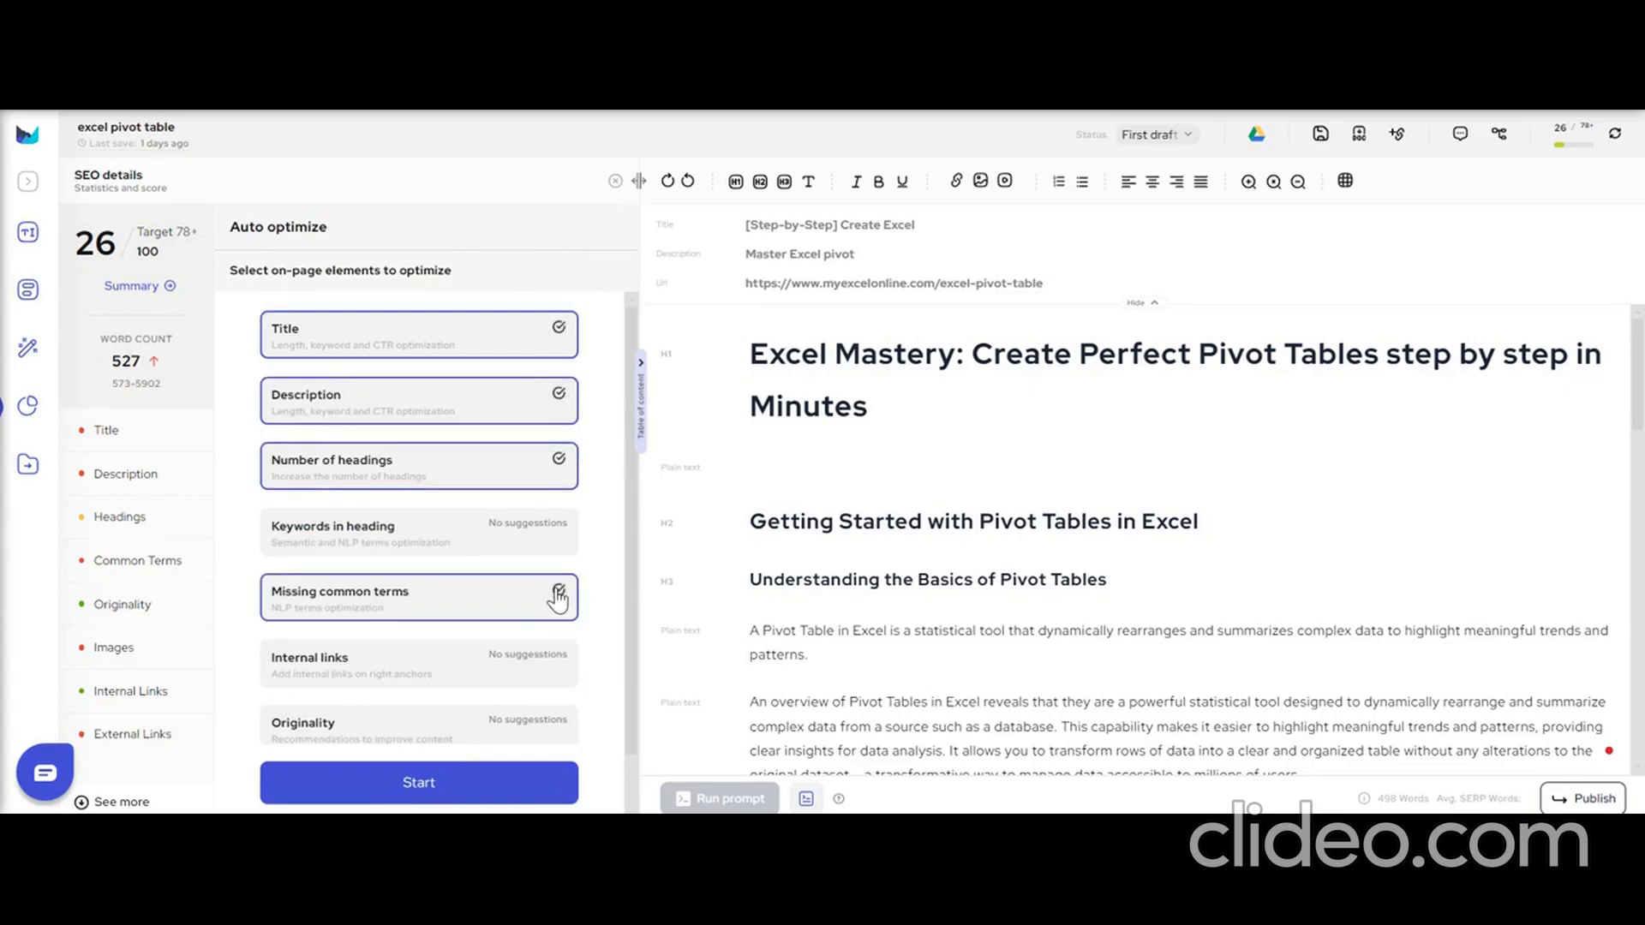
left_click(431, 789)
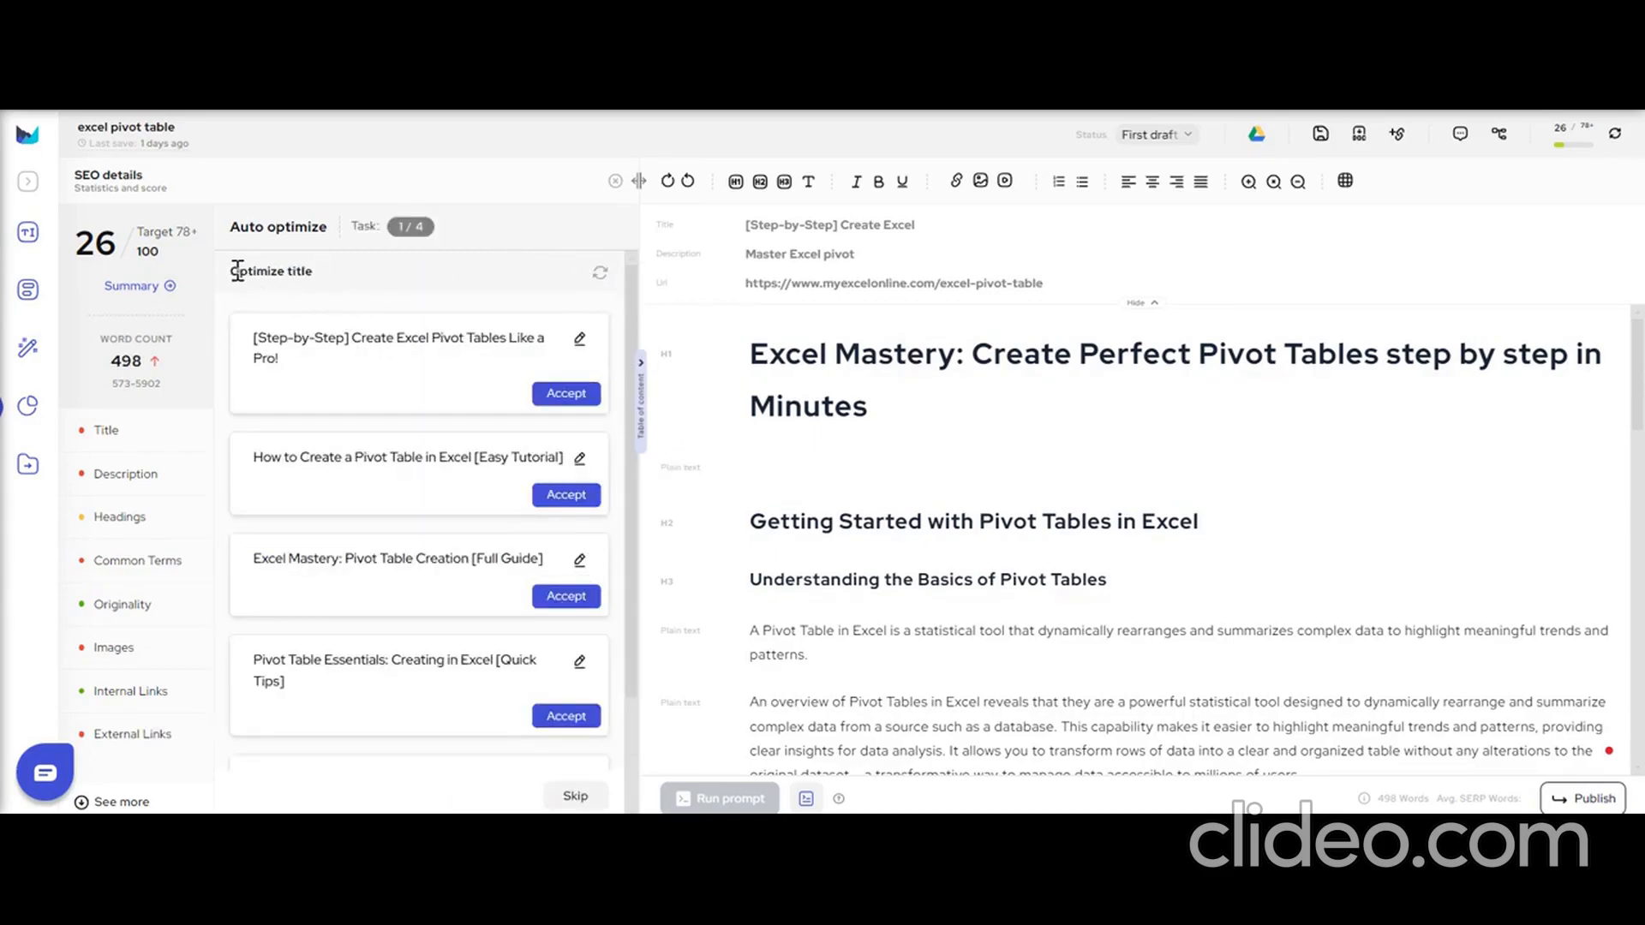
Accept the suggested title "[Step-by-Step] Create Excel Pivot Tables Like a Pro!" for the article.
left_click_drag(237, 271, 368, 275)
left_click(387, 283)
left_click(392, 357)
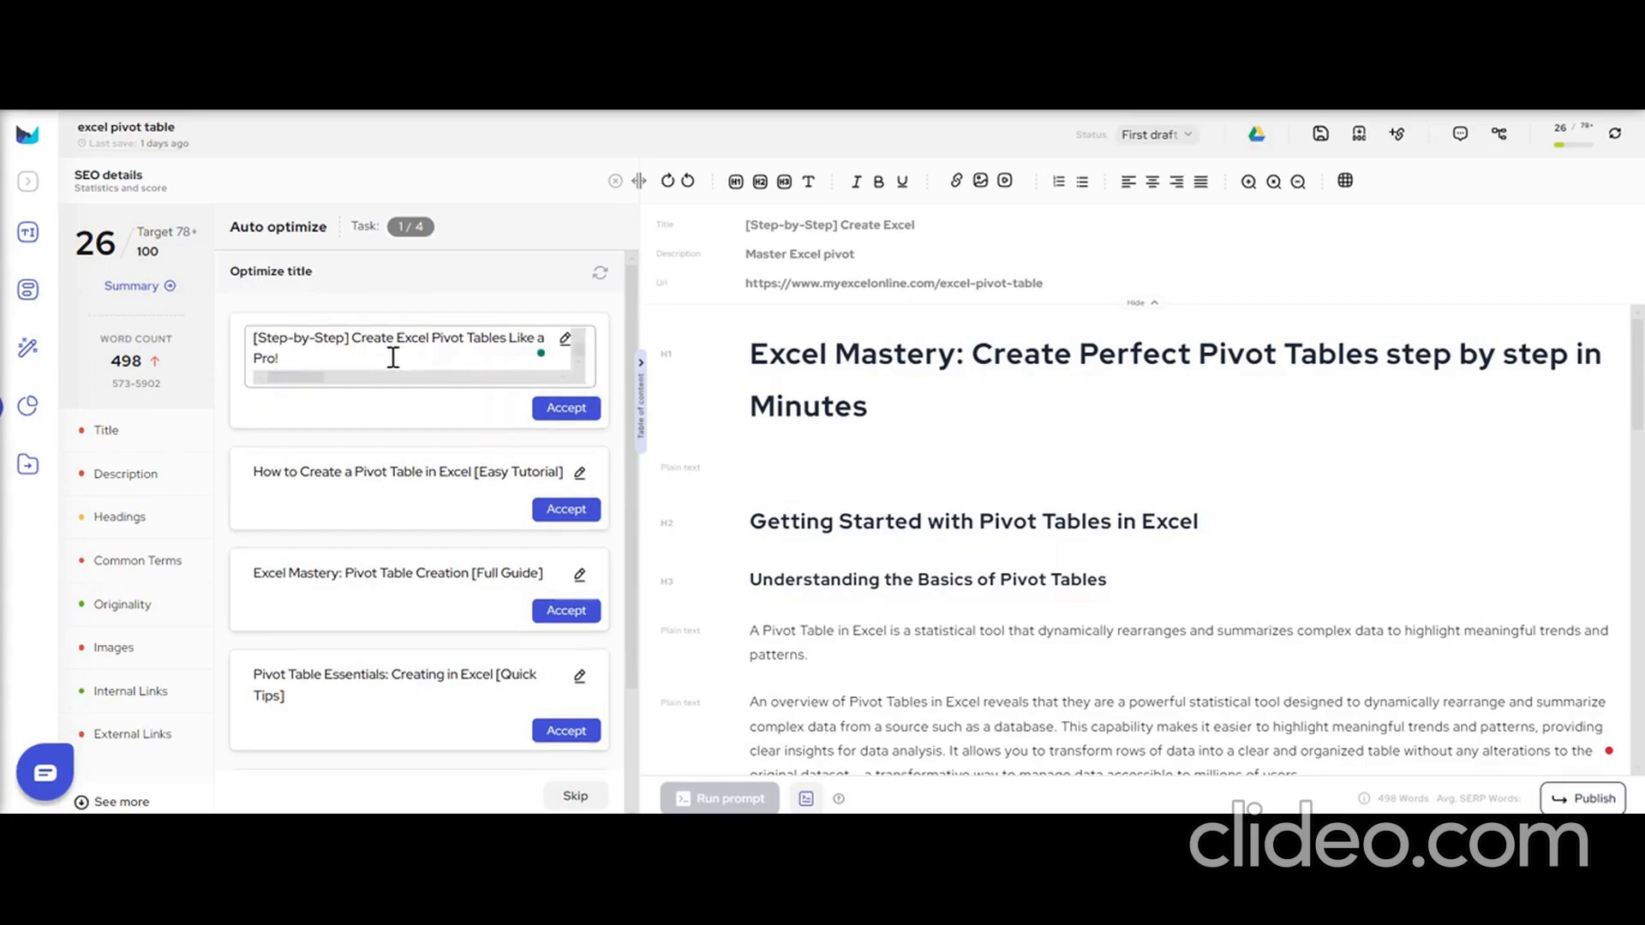
left_click(566, 409)
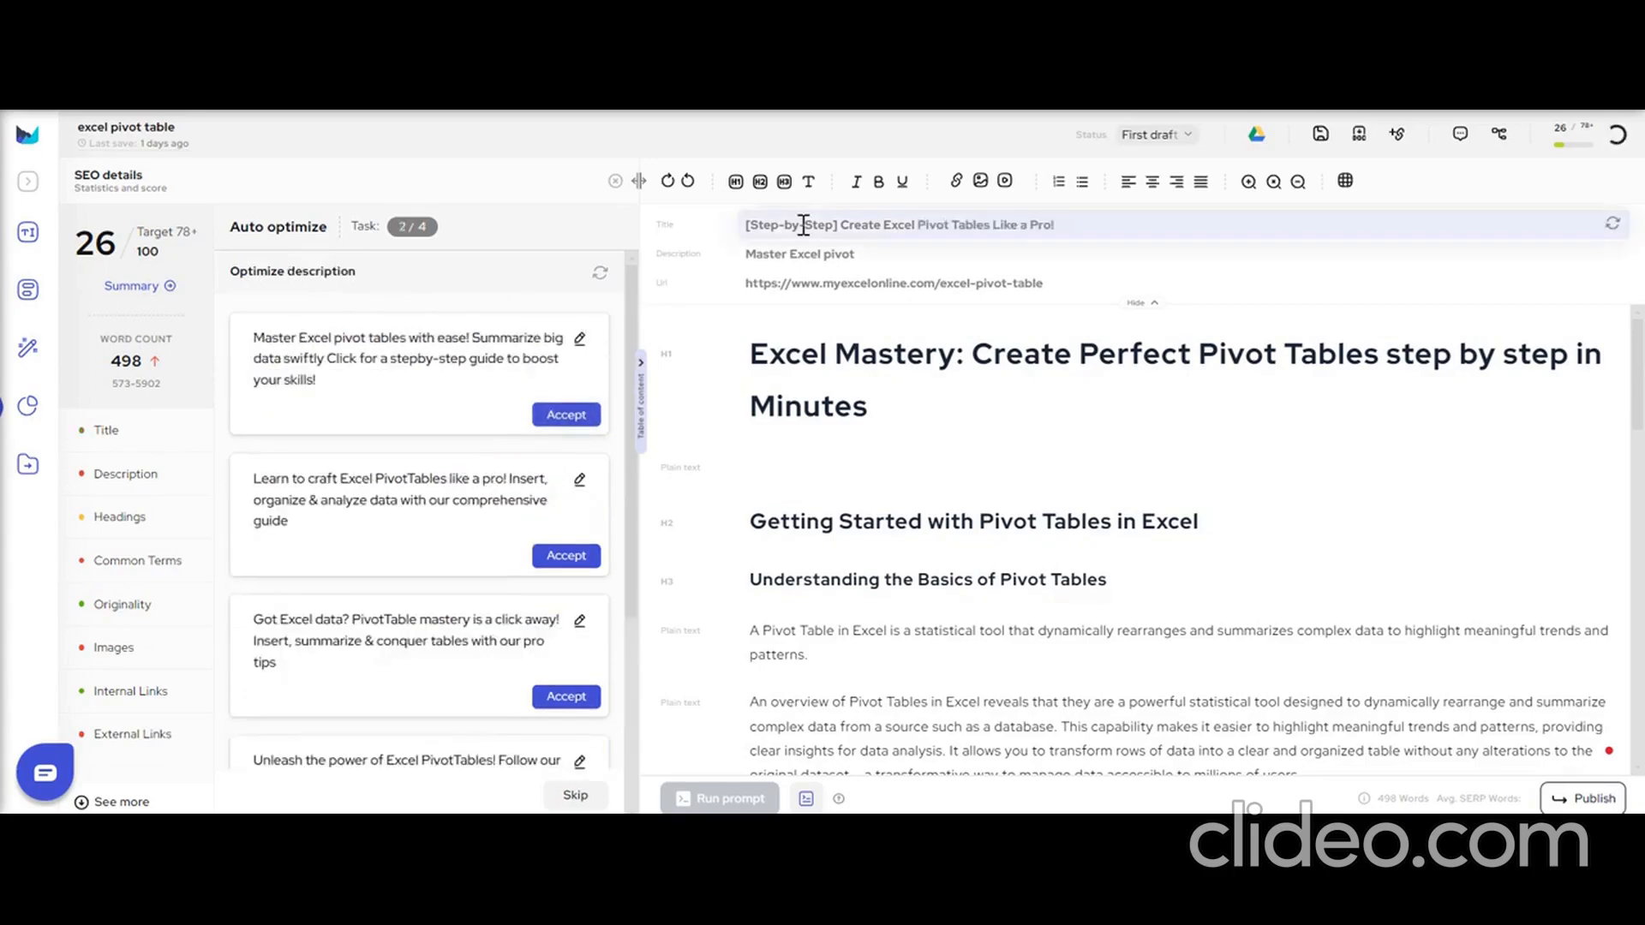
triple_click(873, 230)
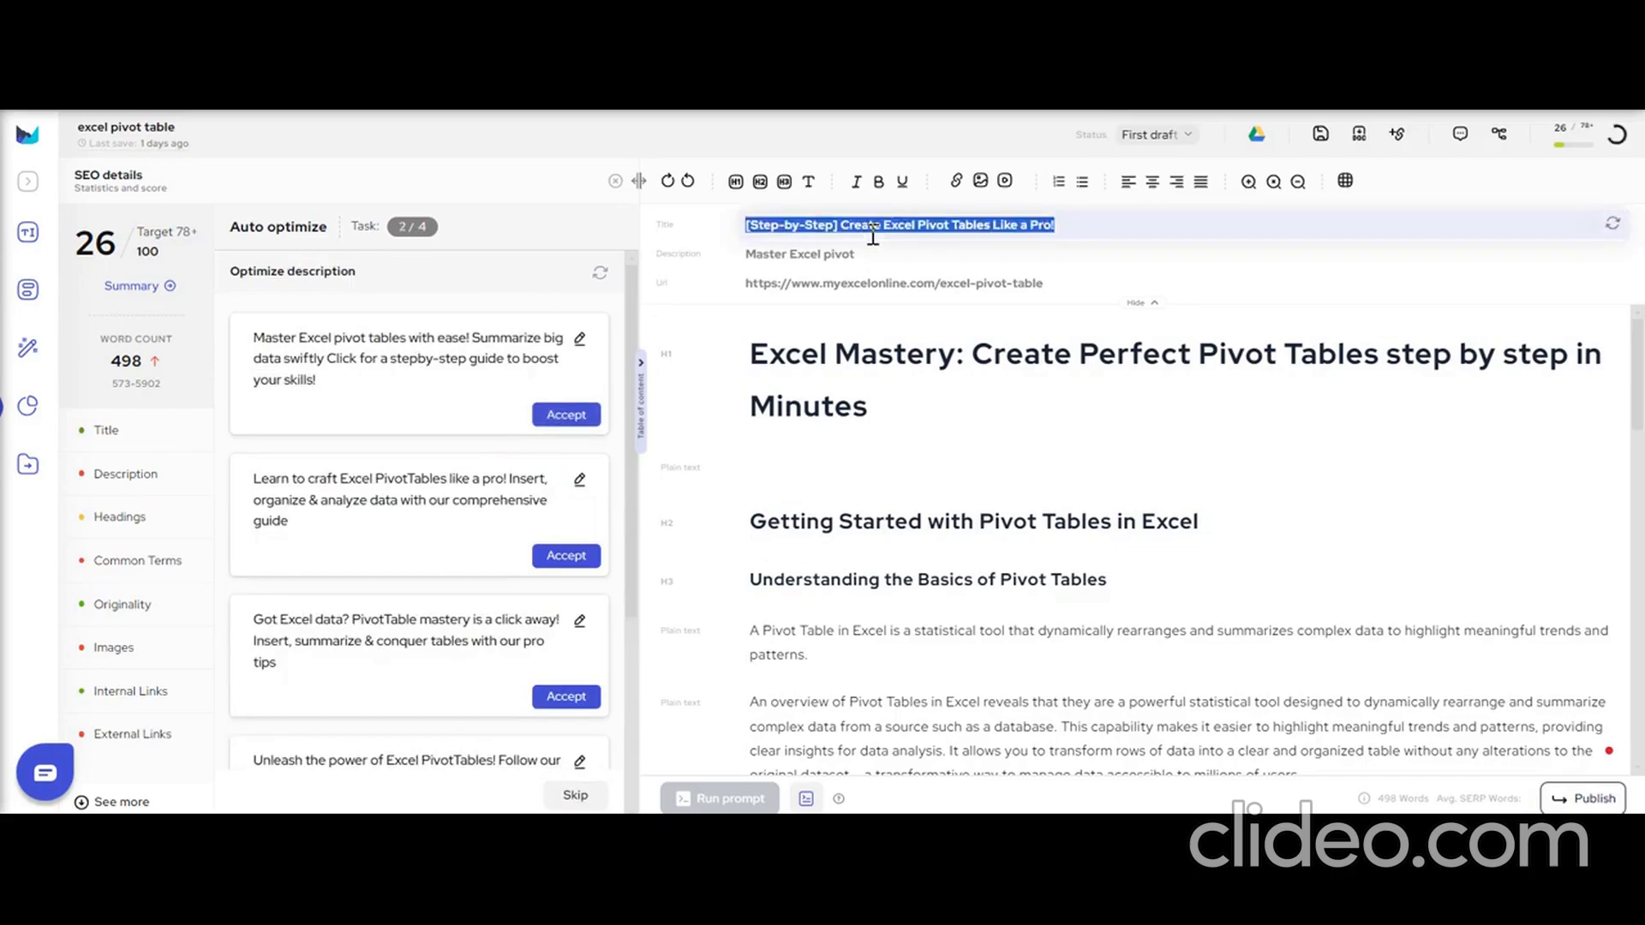
Accept the suggested description that begins "Master Excel pivot tables with ease! Summarize big data swiftly".
left_click_drag(231, 270, 389, 280)
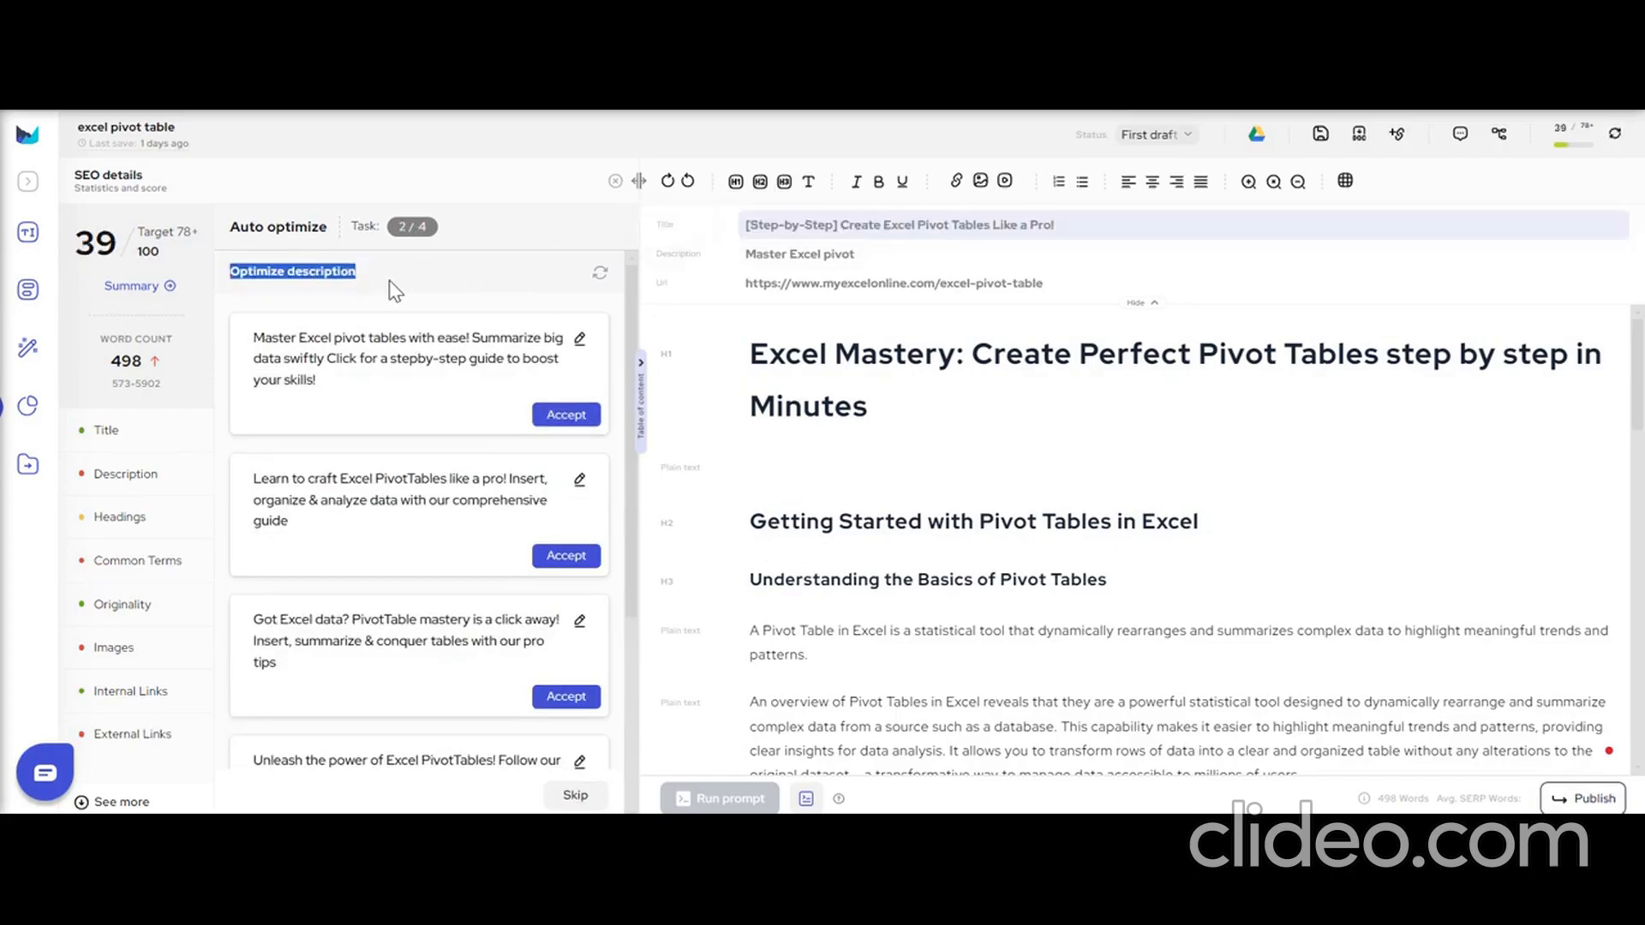
left_click(394, 290)
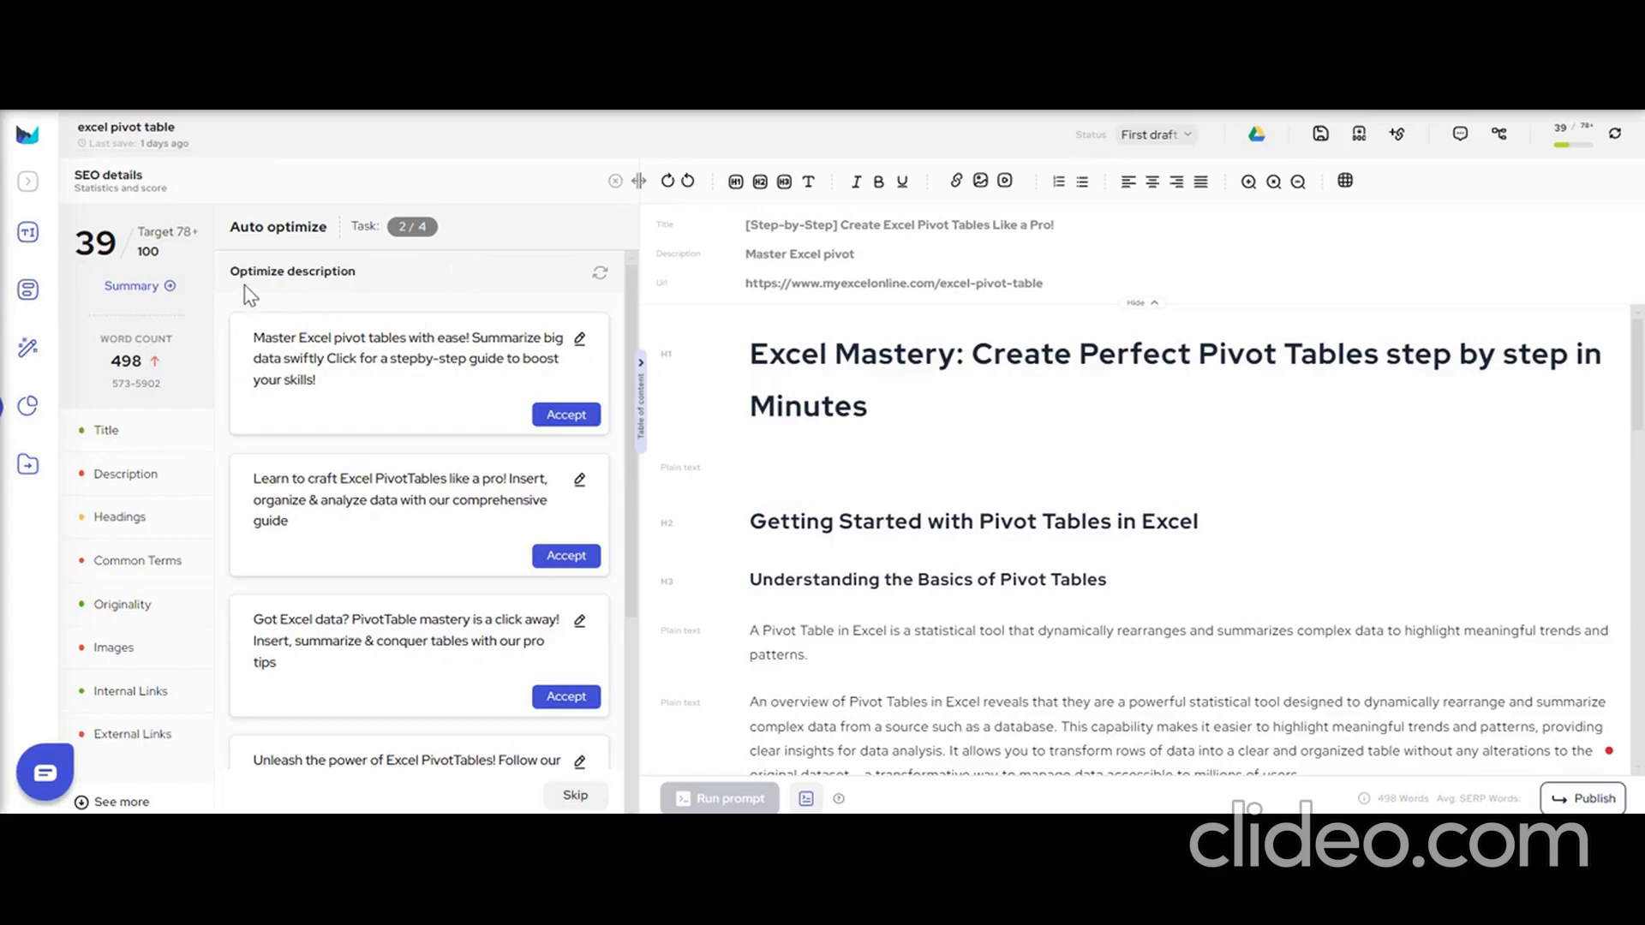
left_click(566, 415)
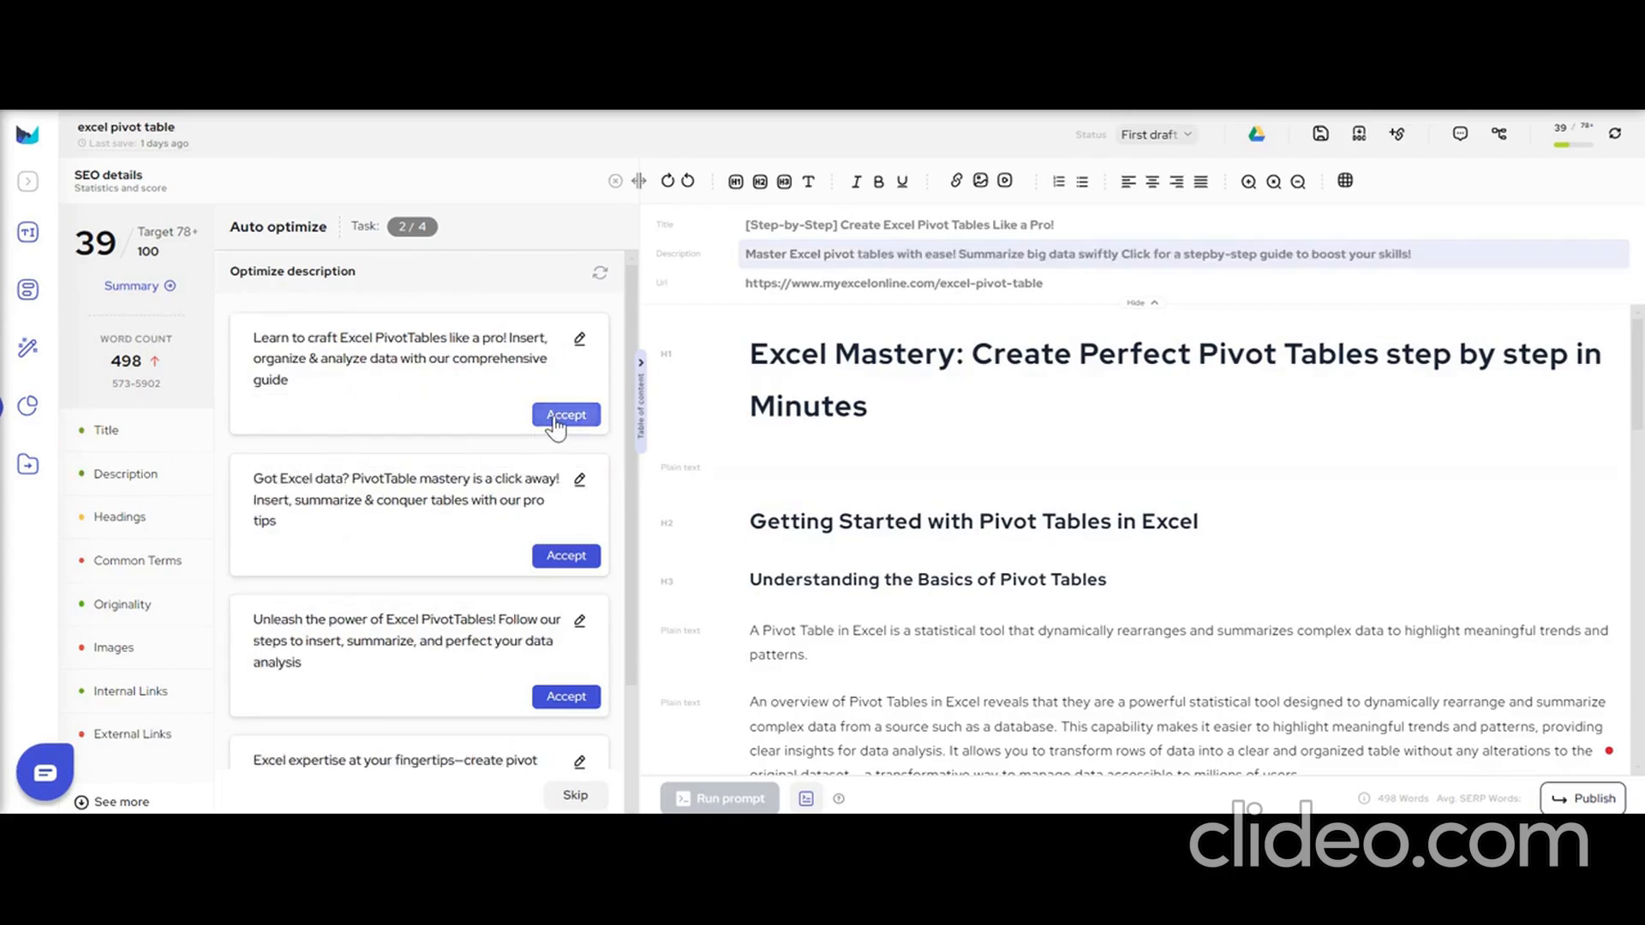
triple_click(787, 265)
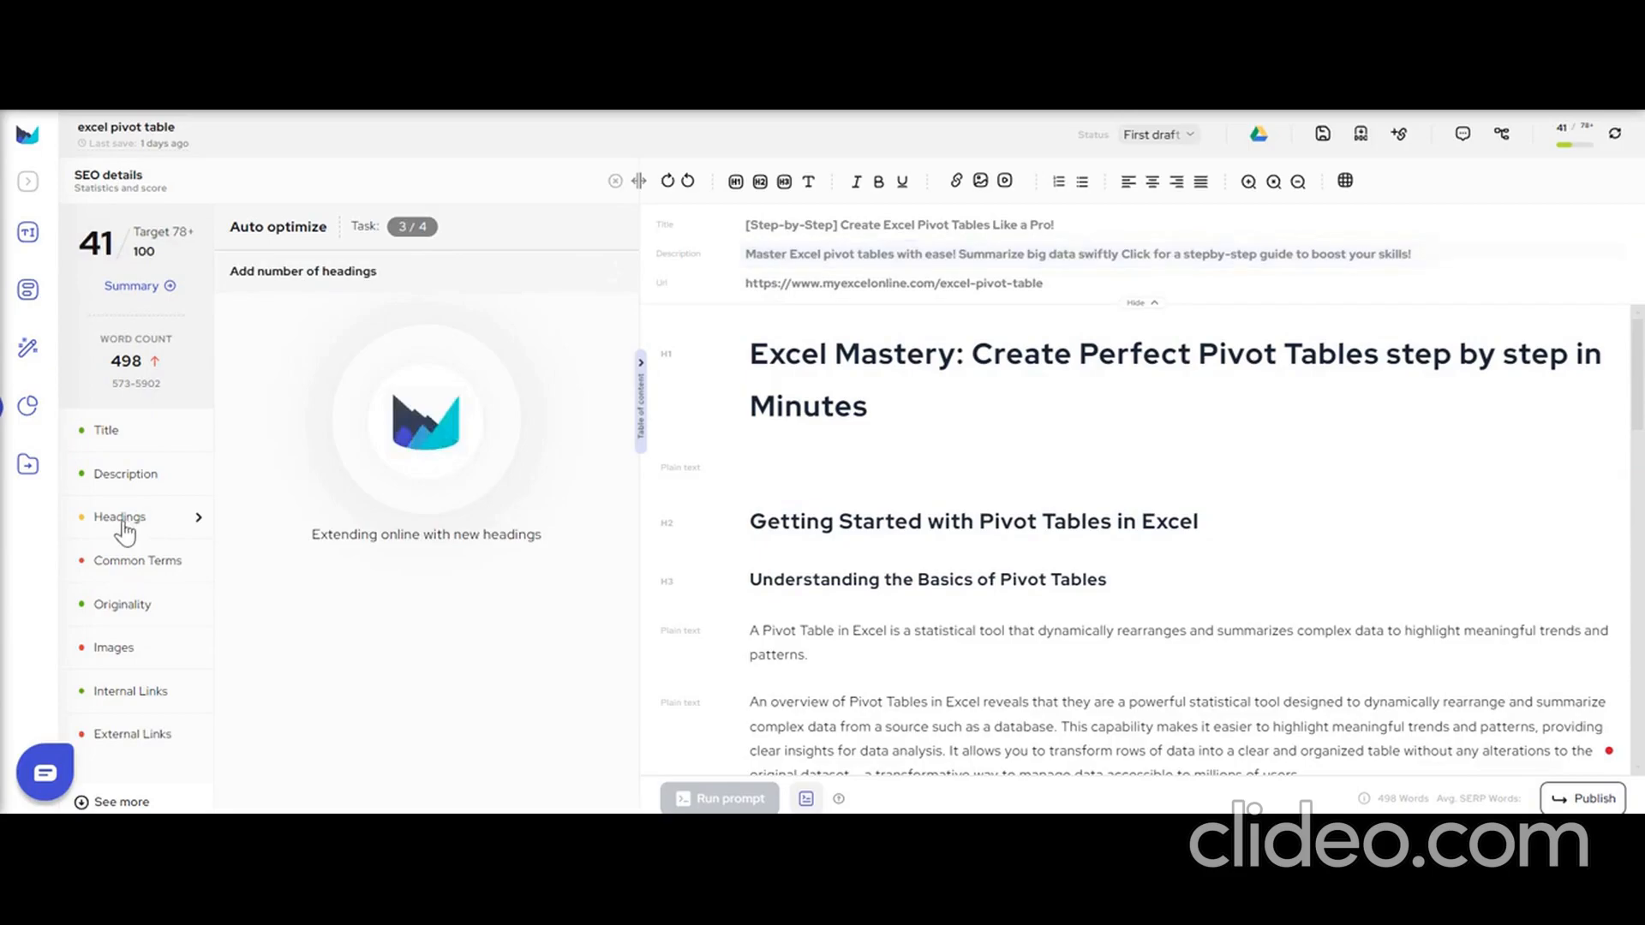
Remove the suggested headings "Step 1 – Insert a Pivot Table" and "Step 2 – Select a Range for Your Pivot Table".
left_click_drag(229, 272, 407, 283)
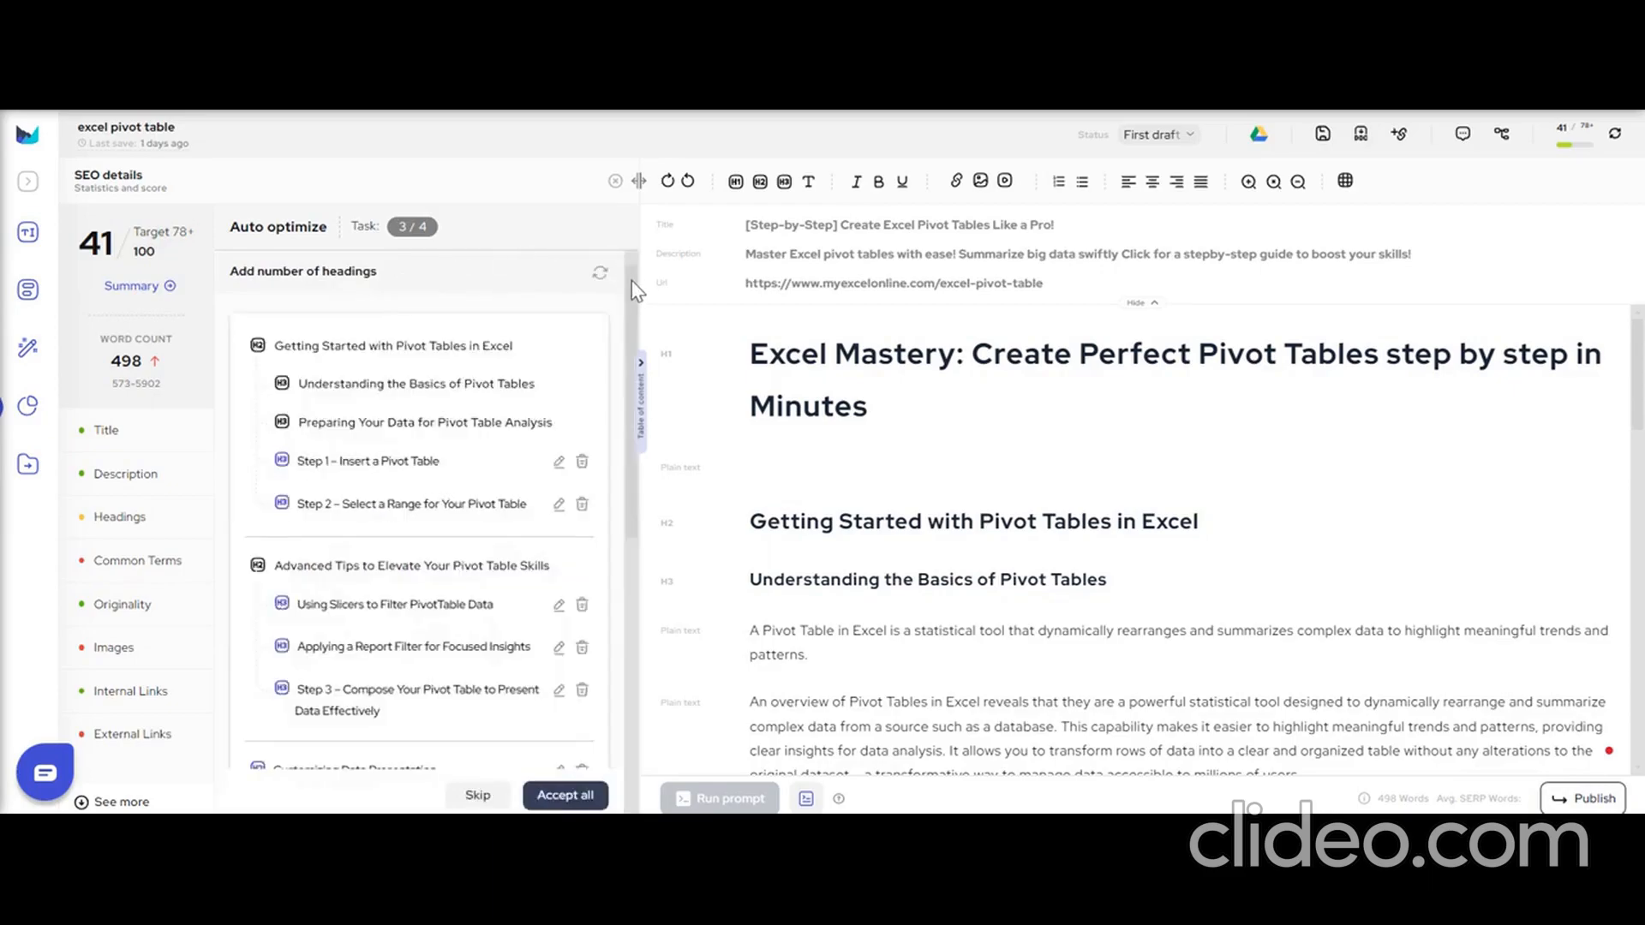
scroll(631, 280, "down", 1)
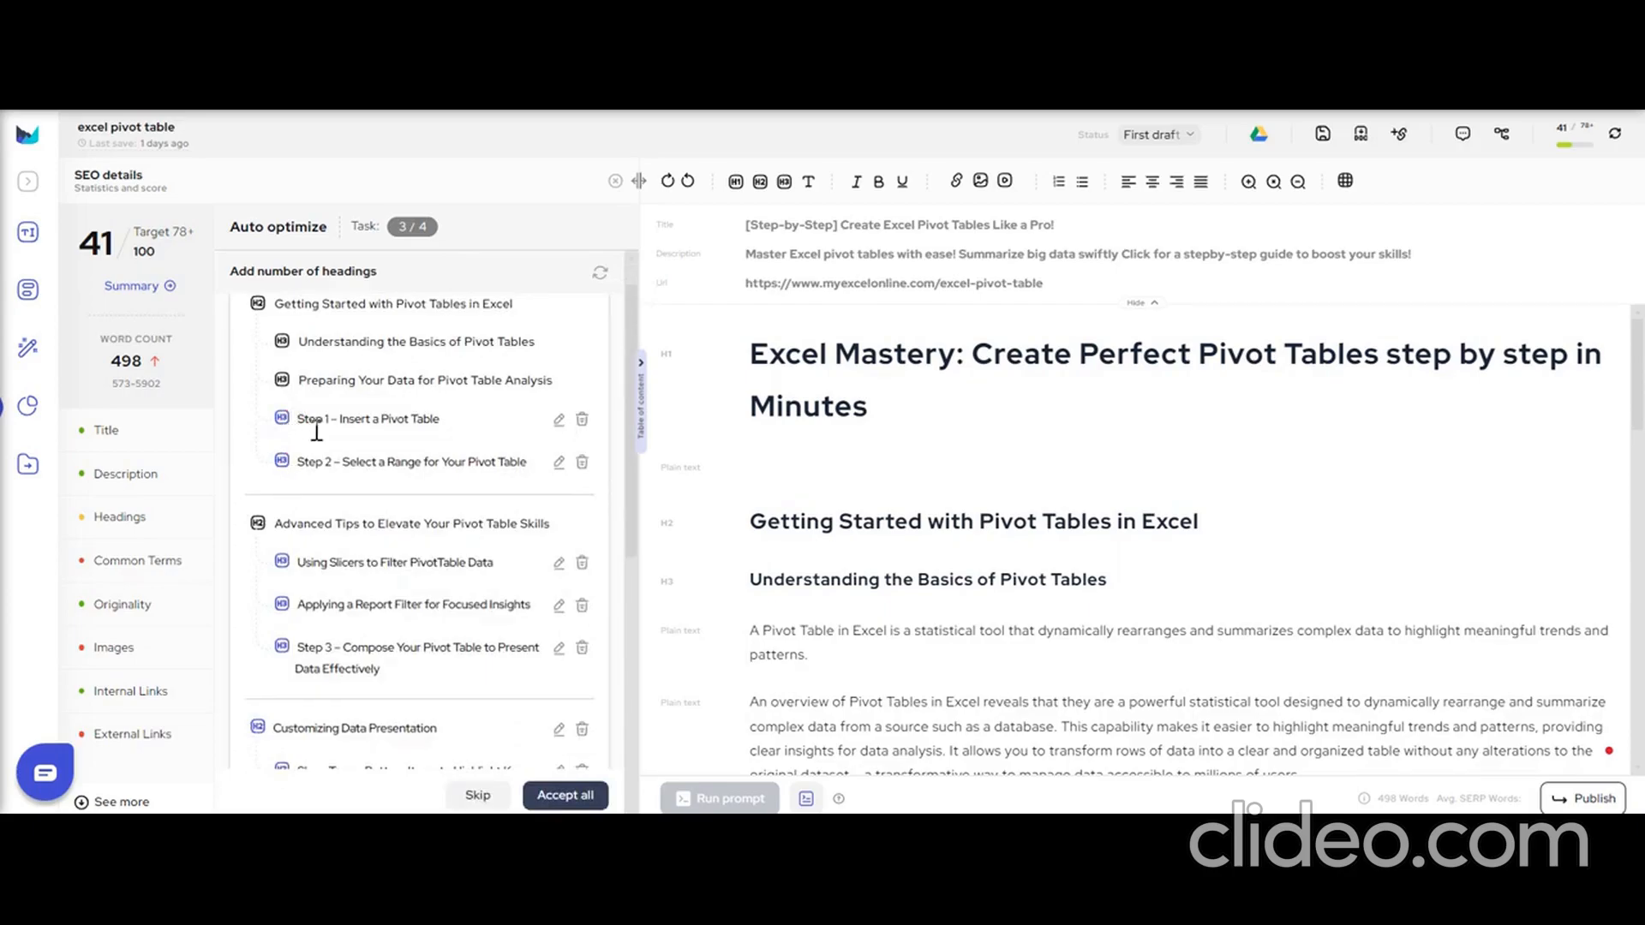
left_click_drag(631, 311, 626, 259)
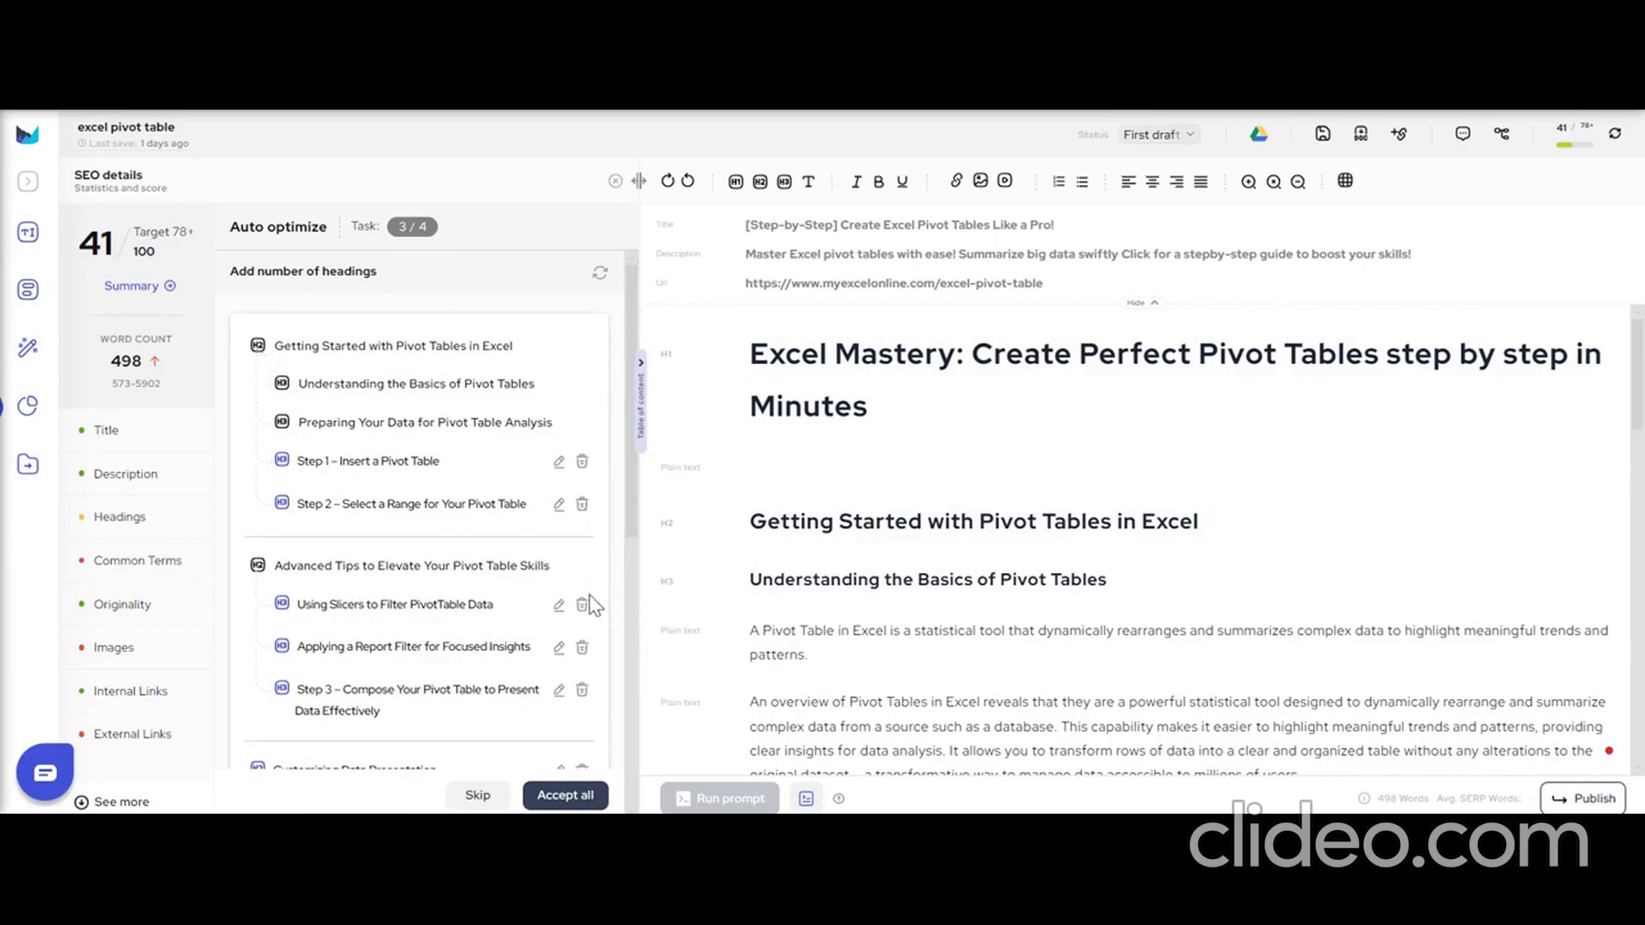
left_click(582, 464)
left_click(582, 462)
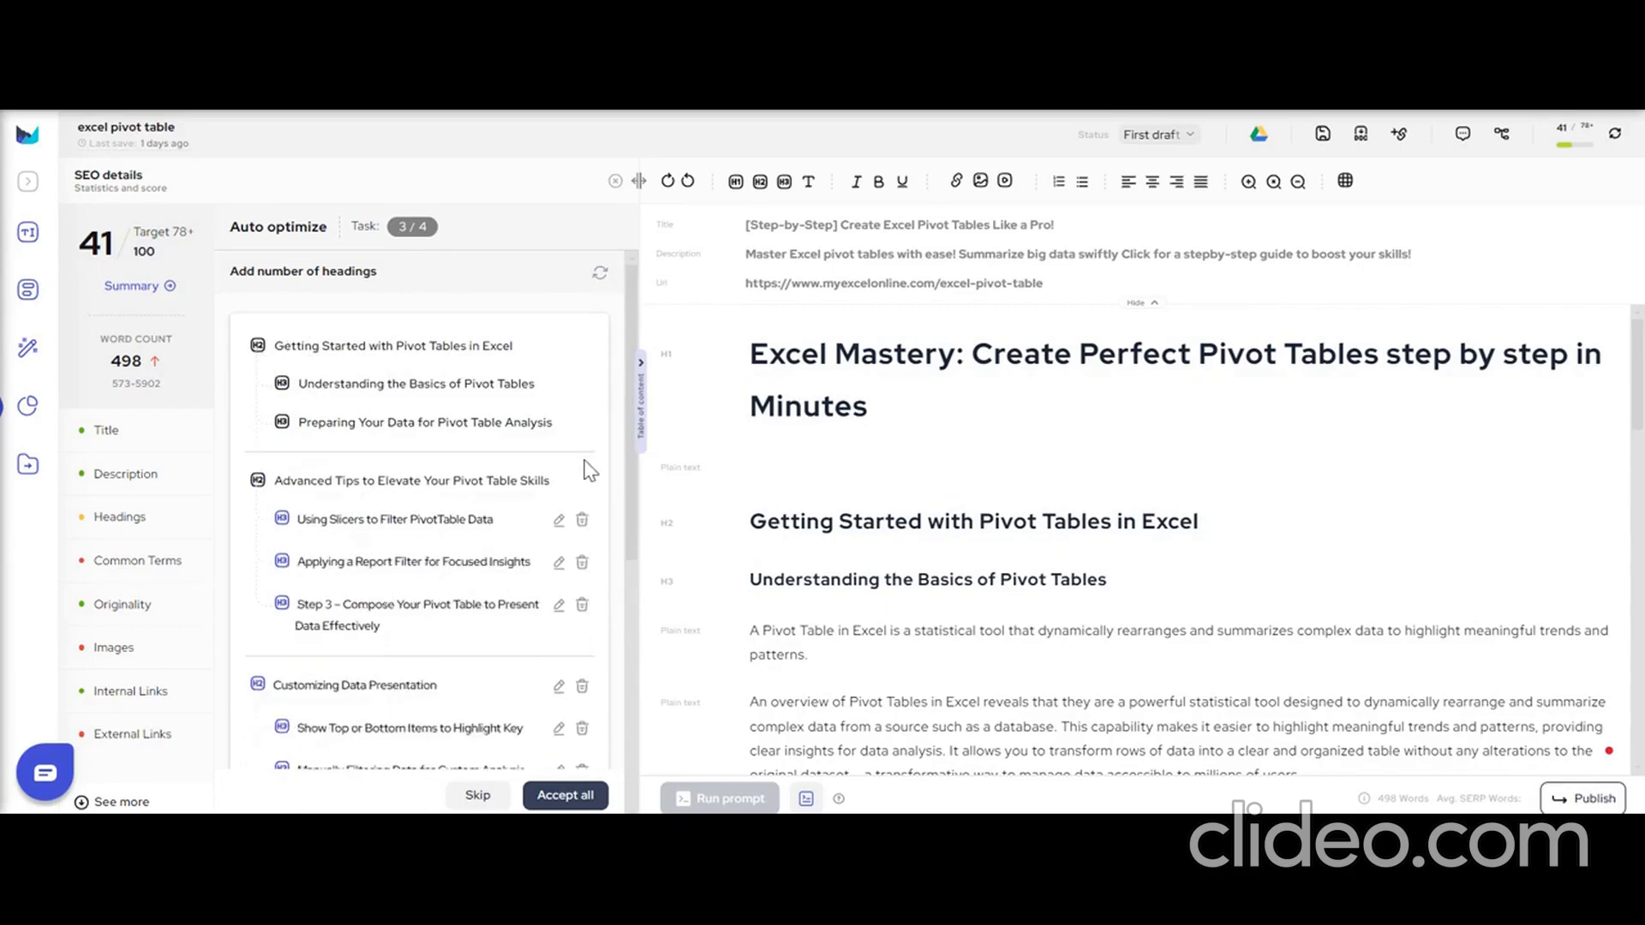
Remove all suggested subheadings under "Advanced Tips to Elevate Your Pivot Table Skills" and the whole "Customizing Data Presentation" section.
scroll(635, 343, "down", 3)
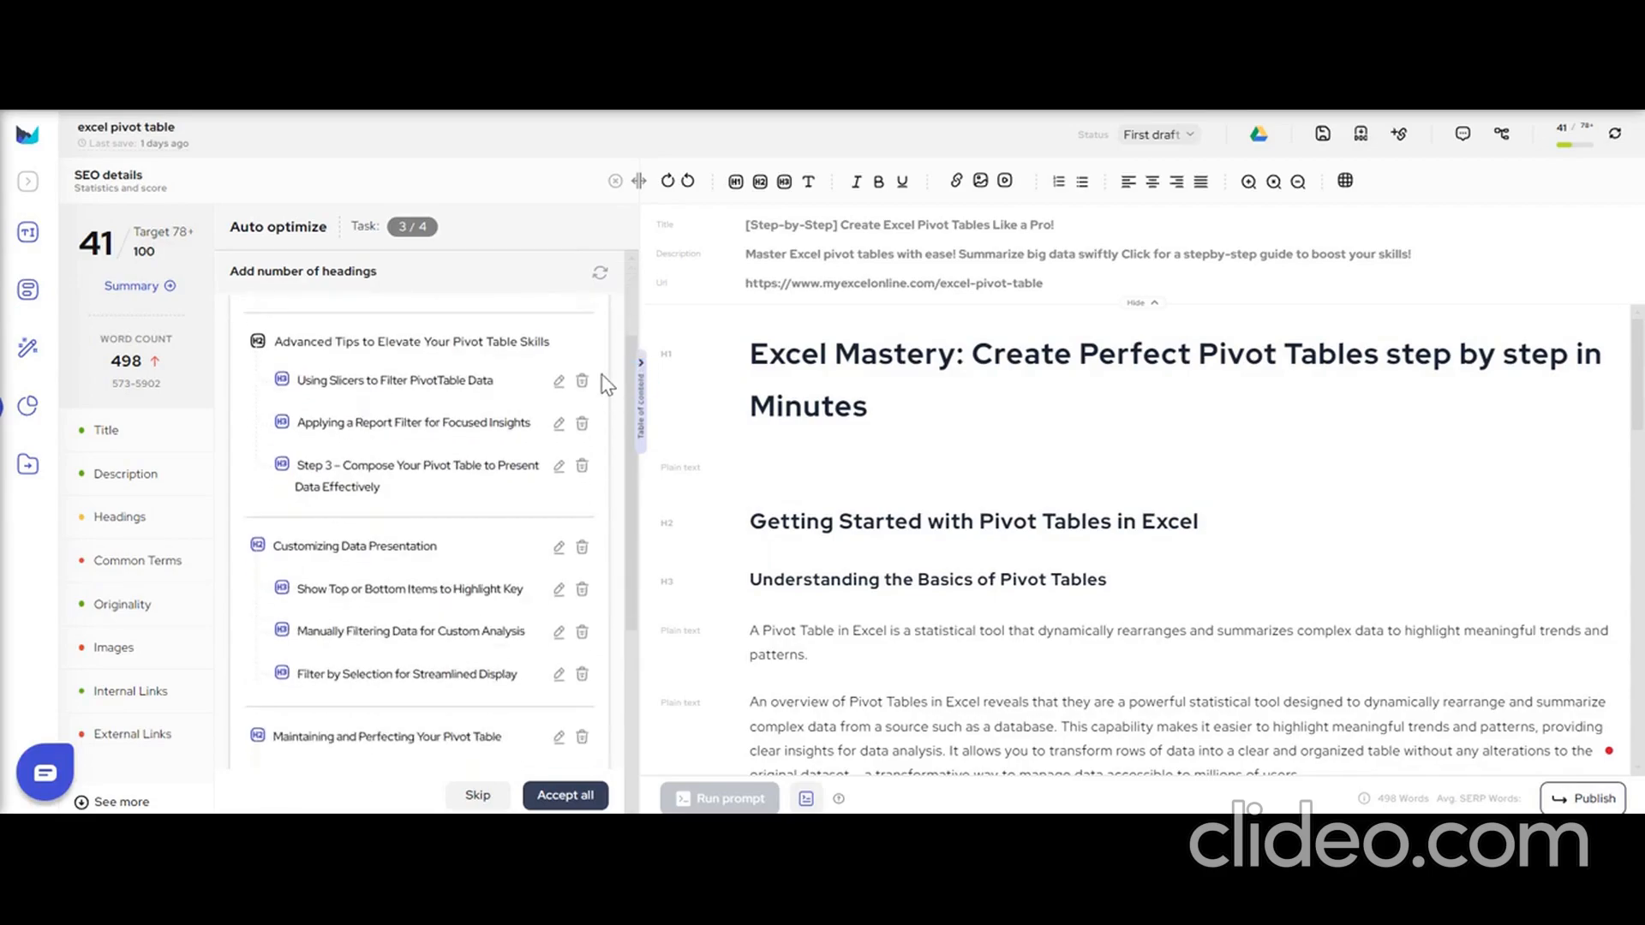
left_click(582, 380)
left_click(582, 423)
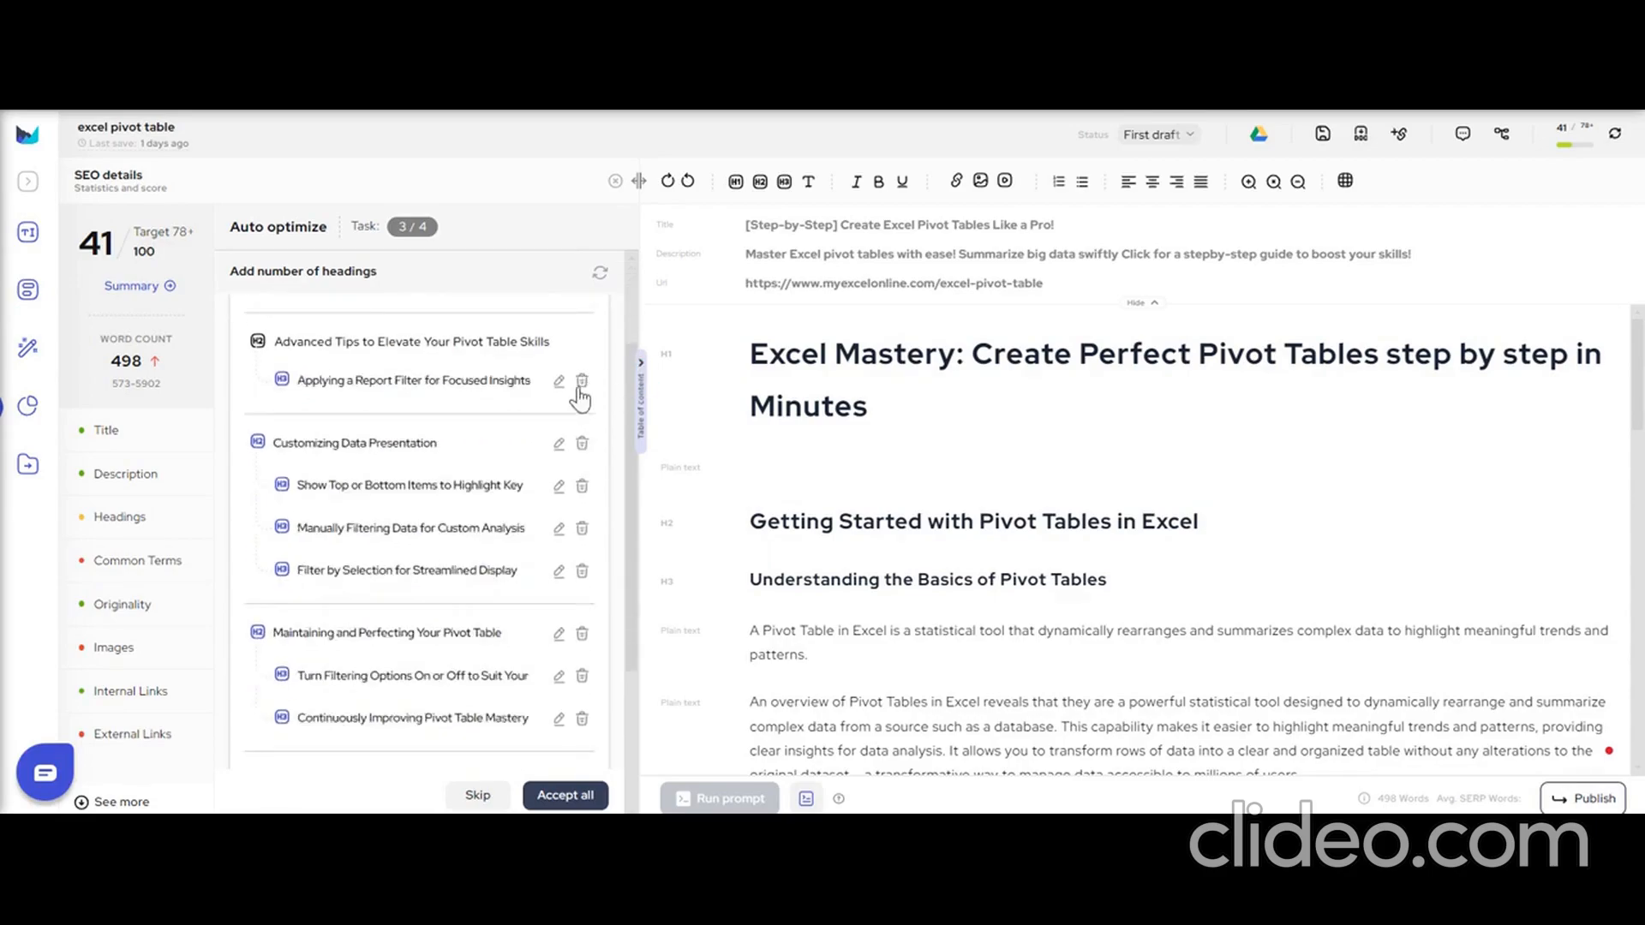
left_click(582, 381)
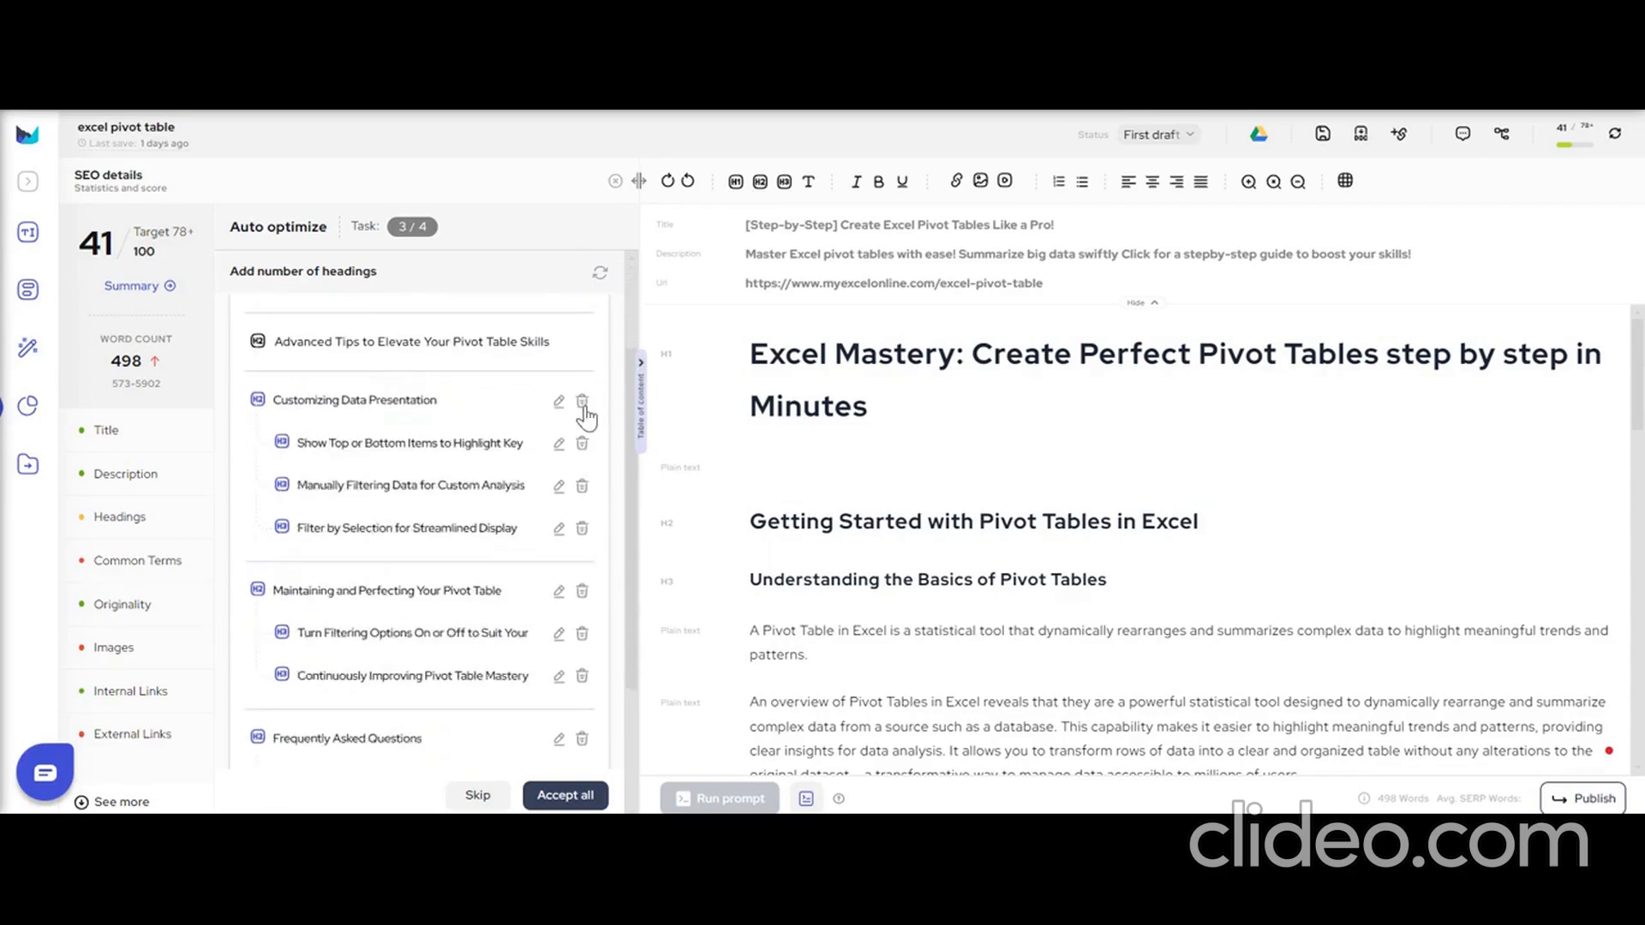
left_click(583, 403)
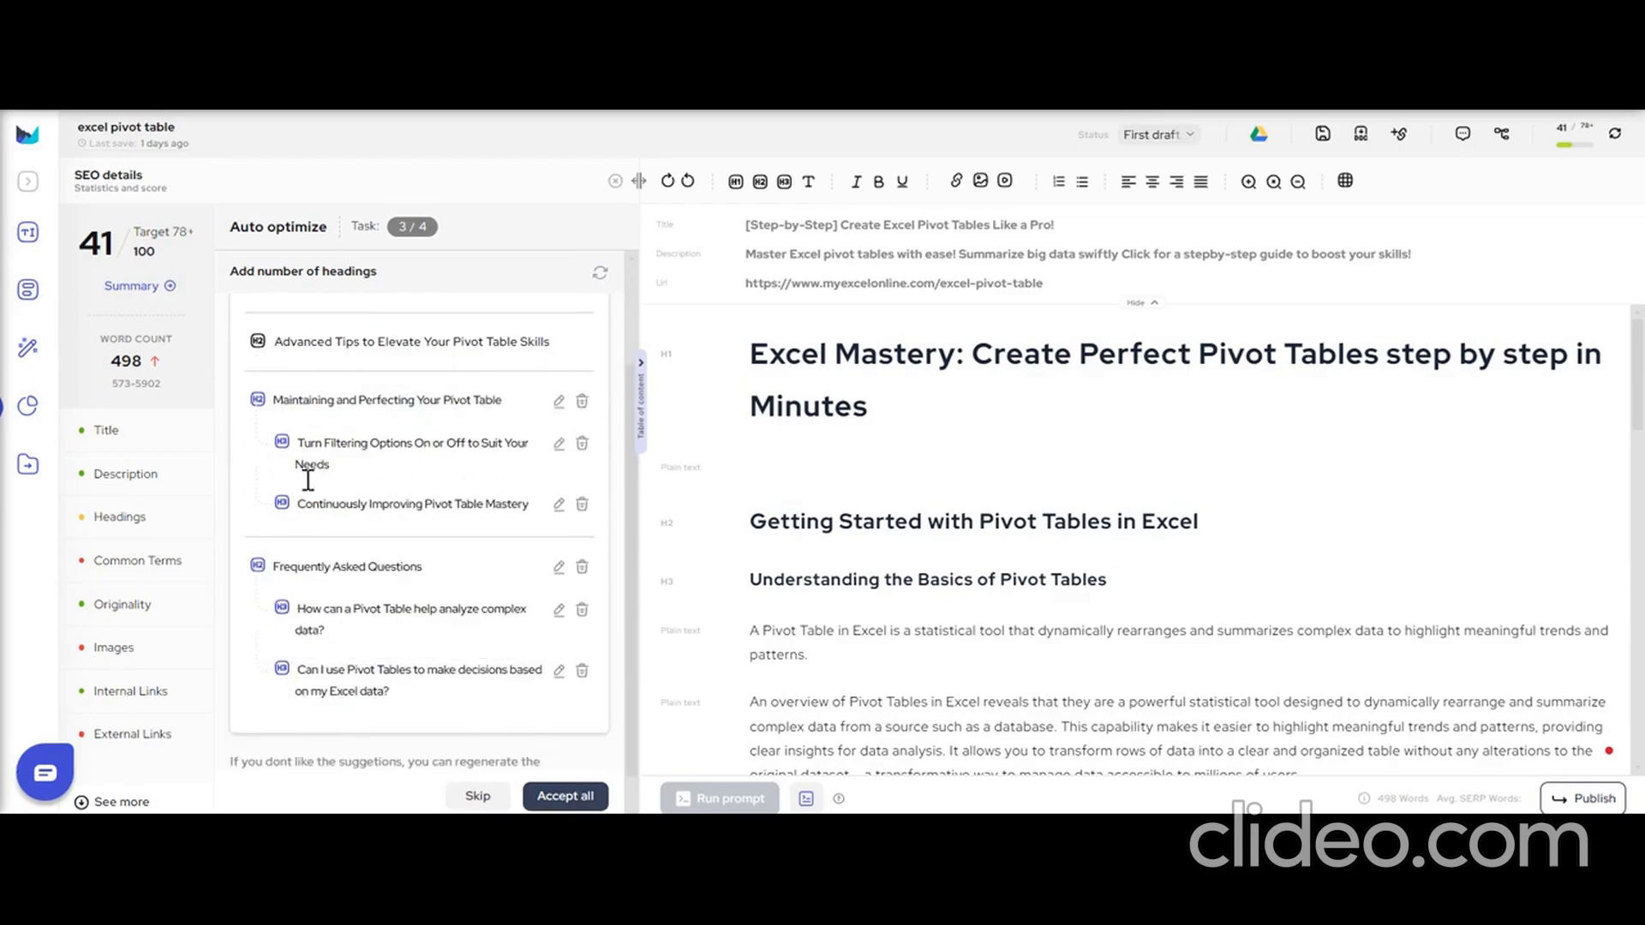
Remove the suggested question "How can a Pivot Table help analyze complex data?" and accept all remaining heading suggestions.
left_click_drag(257, 405, 334, 651)
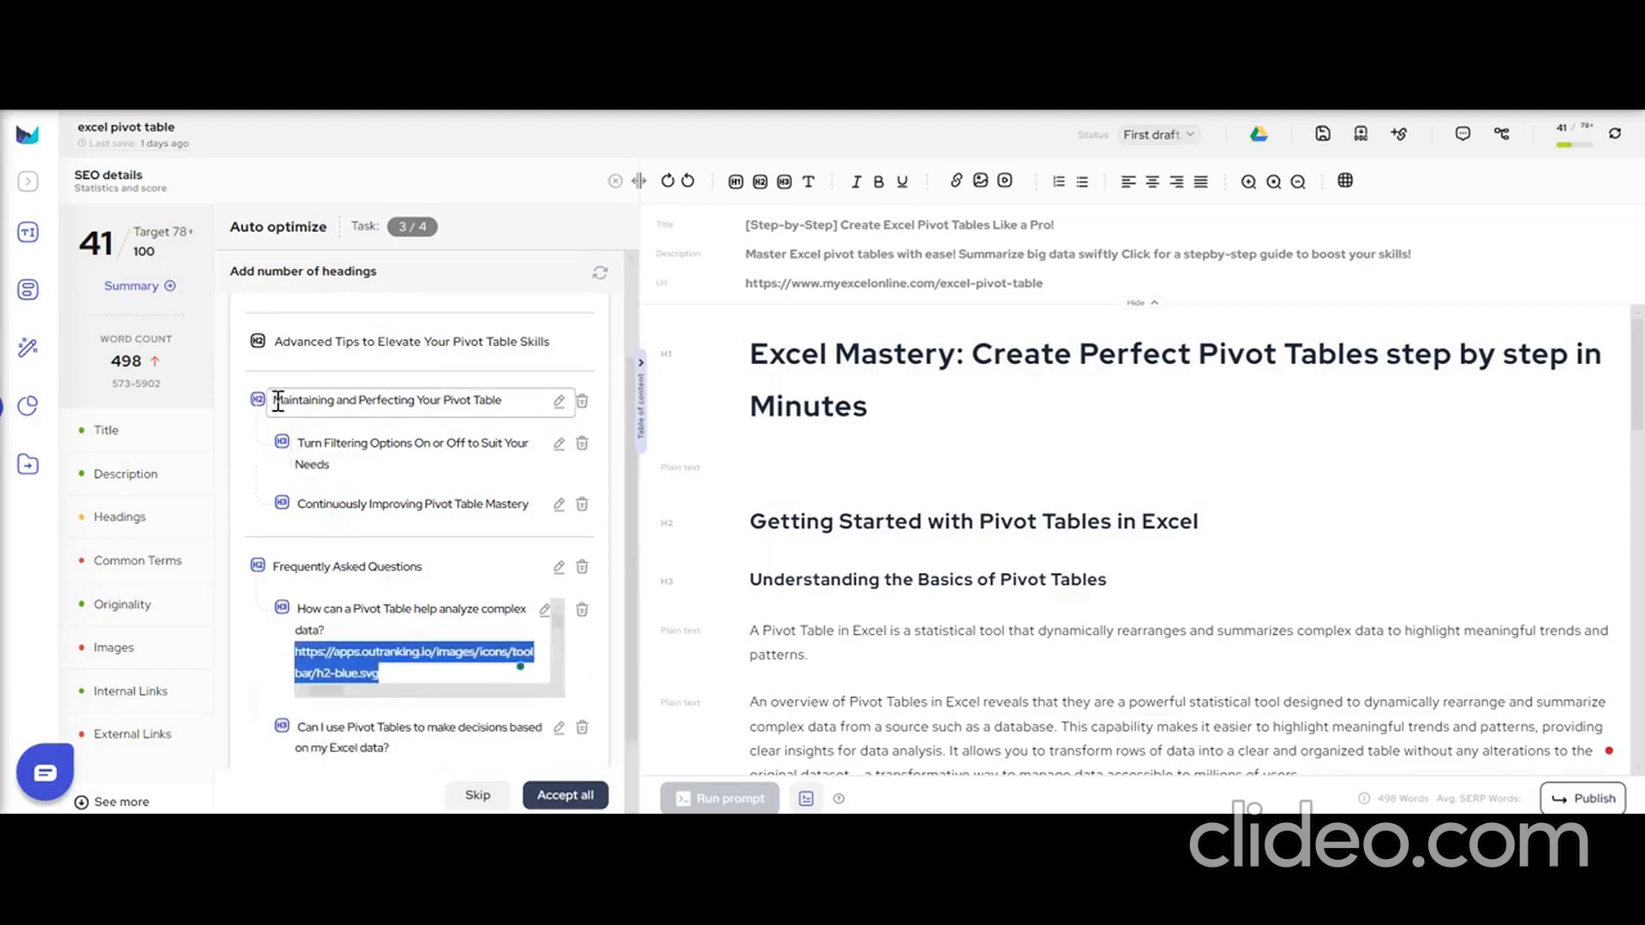
left_click(444, 541)
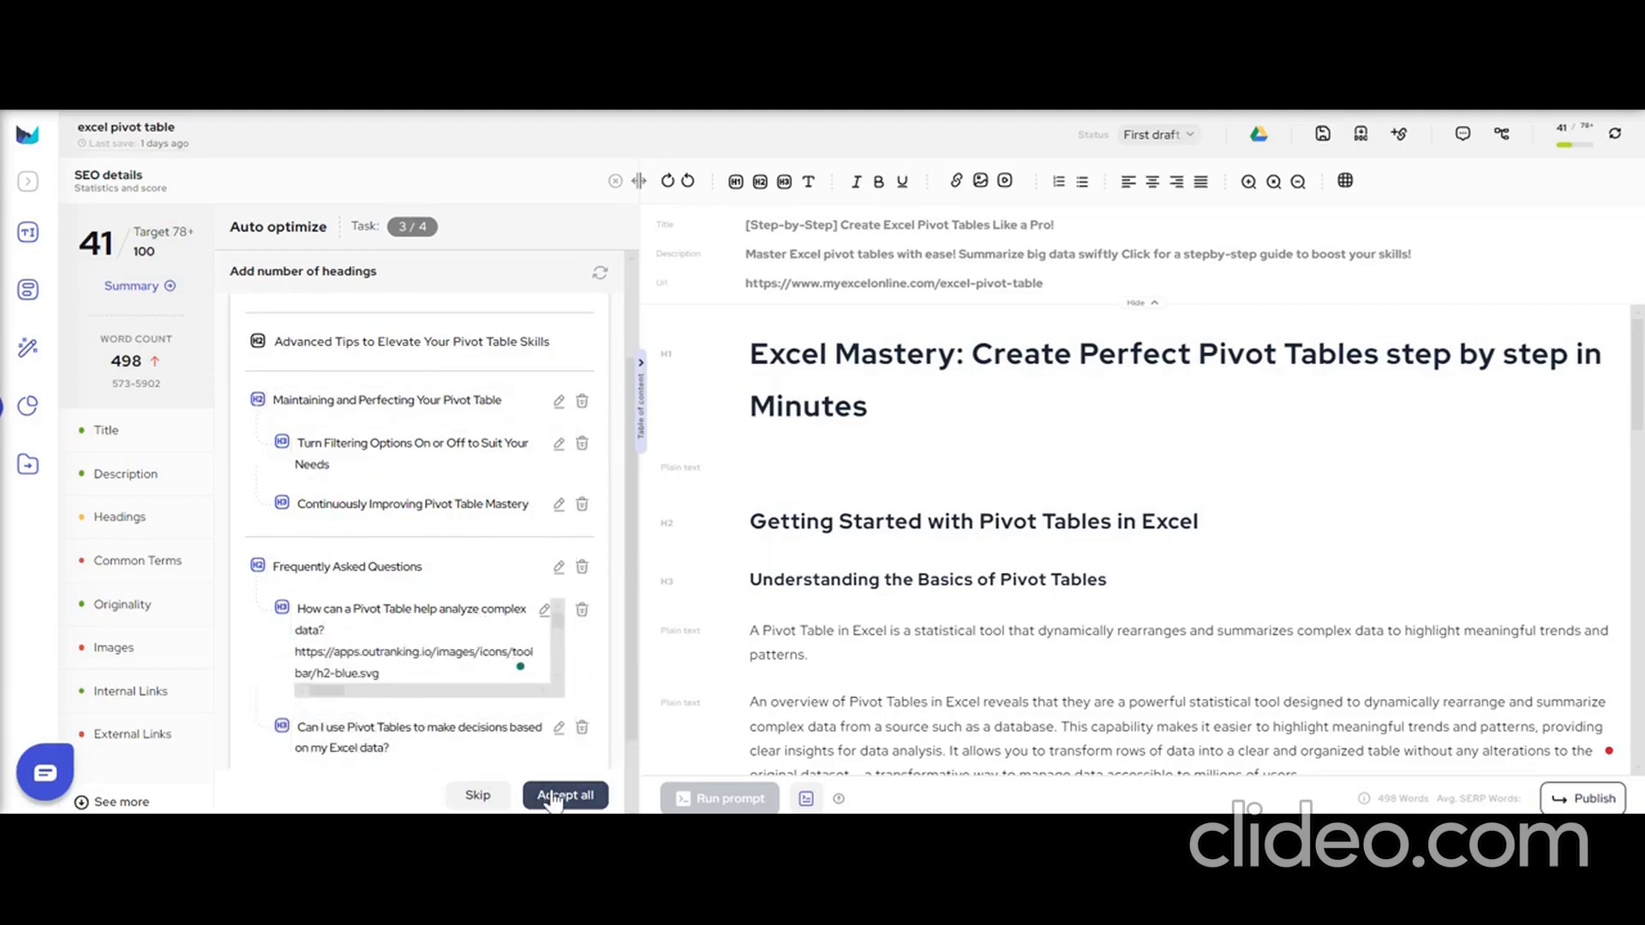
left_click(417, 675)
key("ctrl+a")
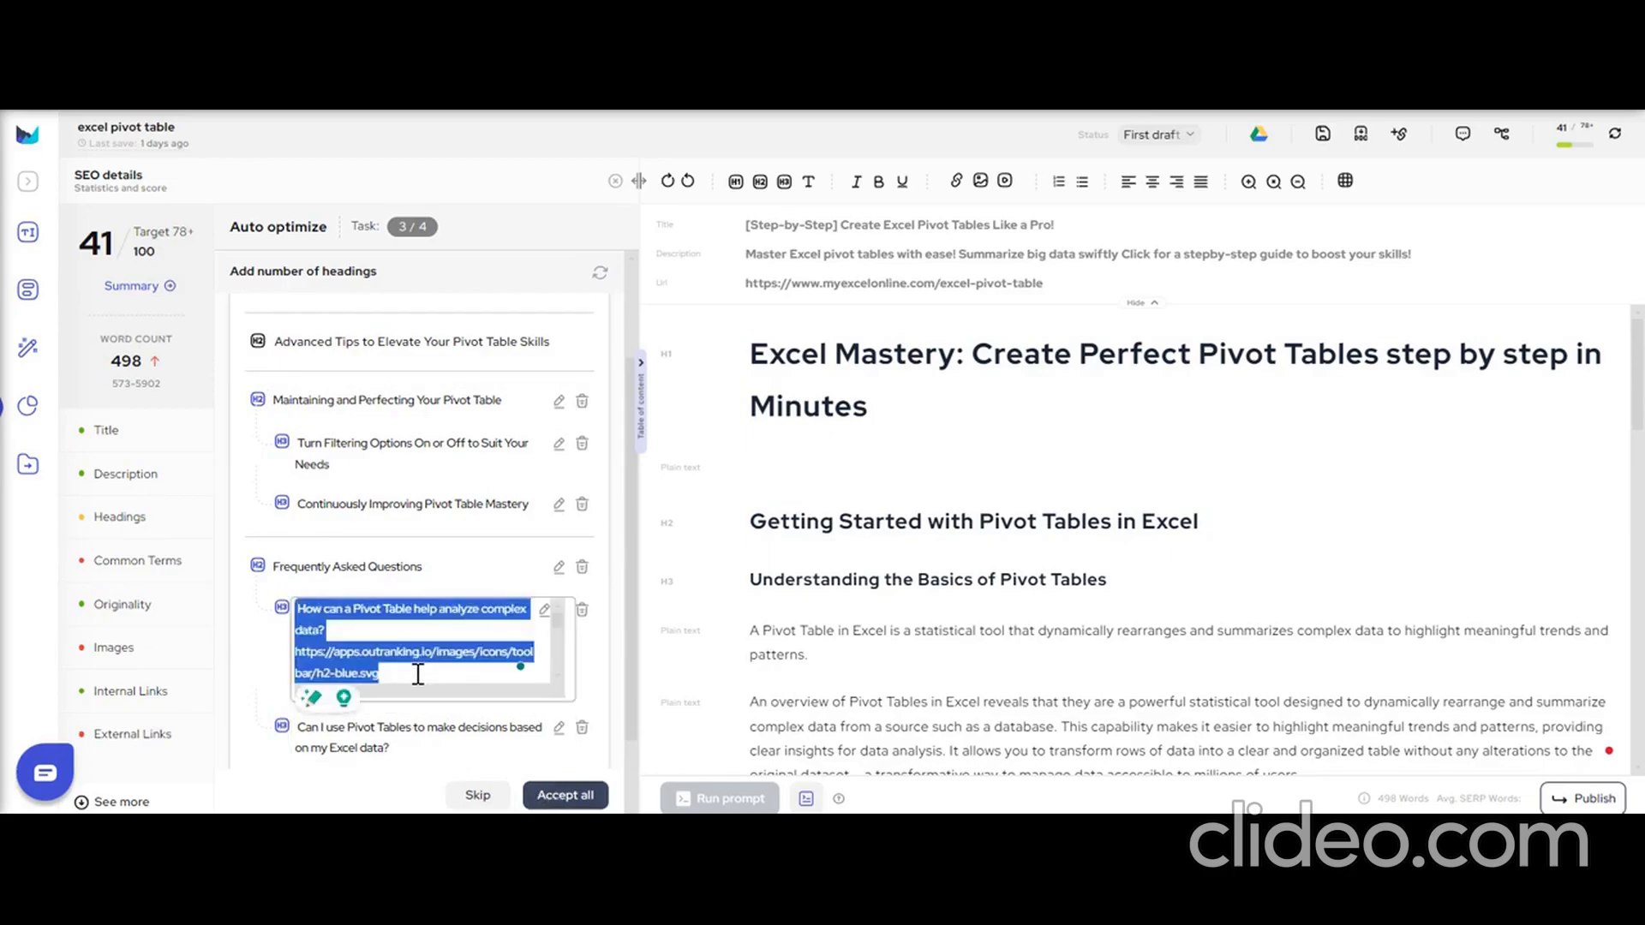
left_click(420, 671)
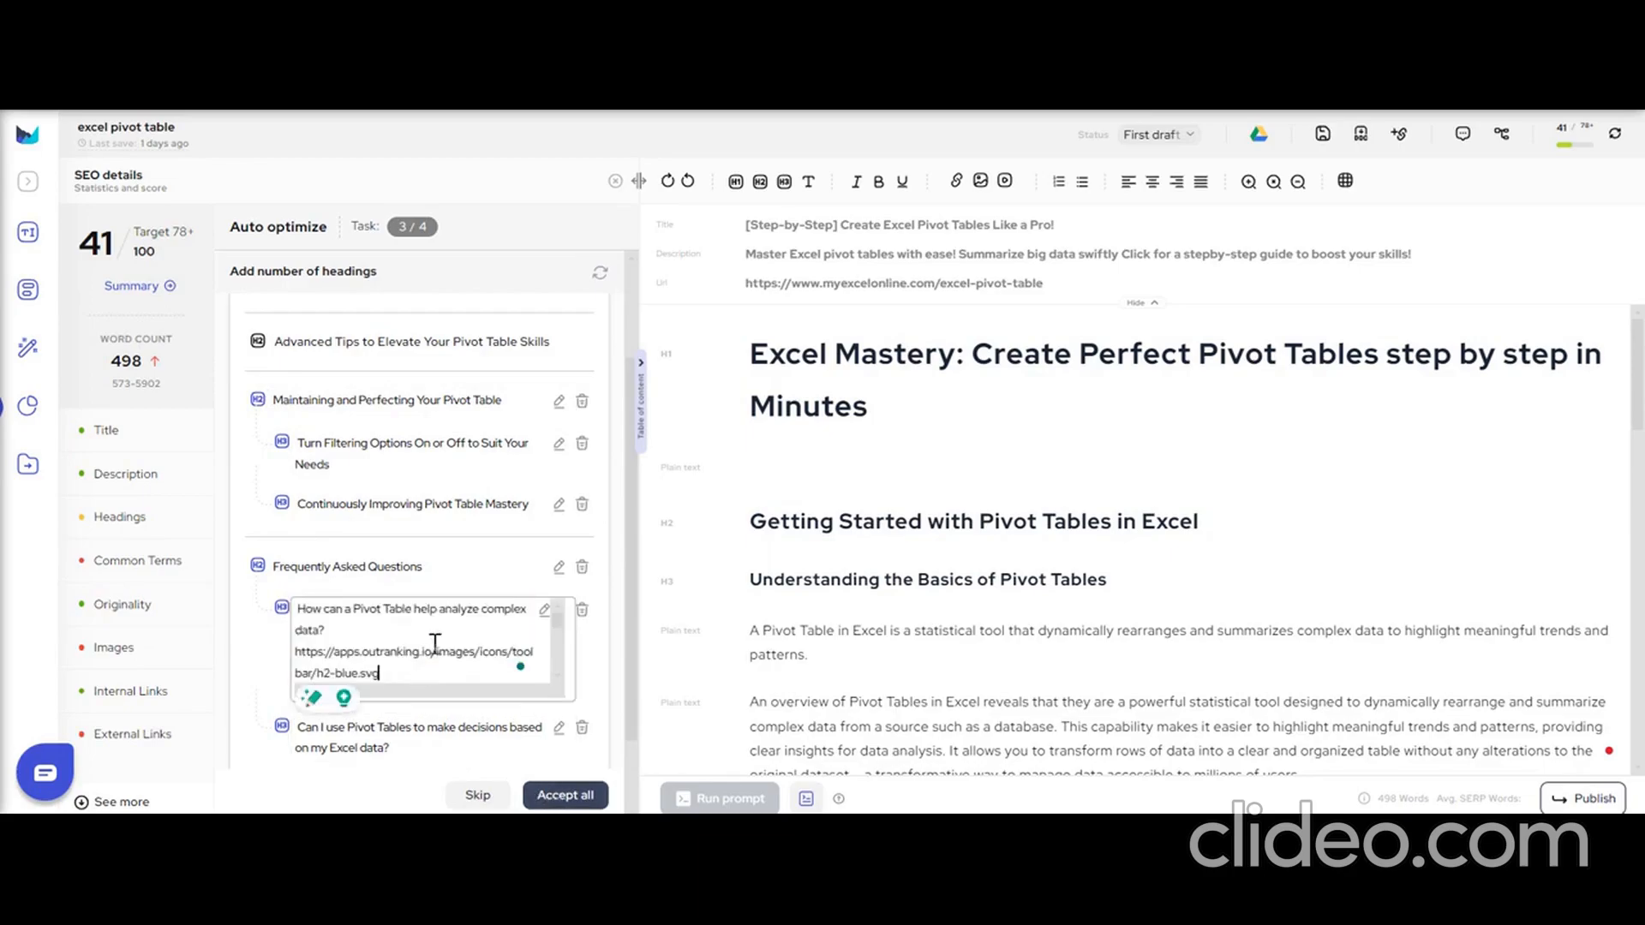
left_click(582, 610)
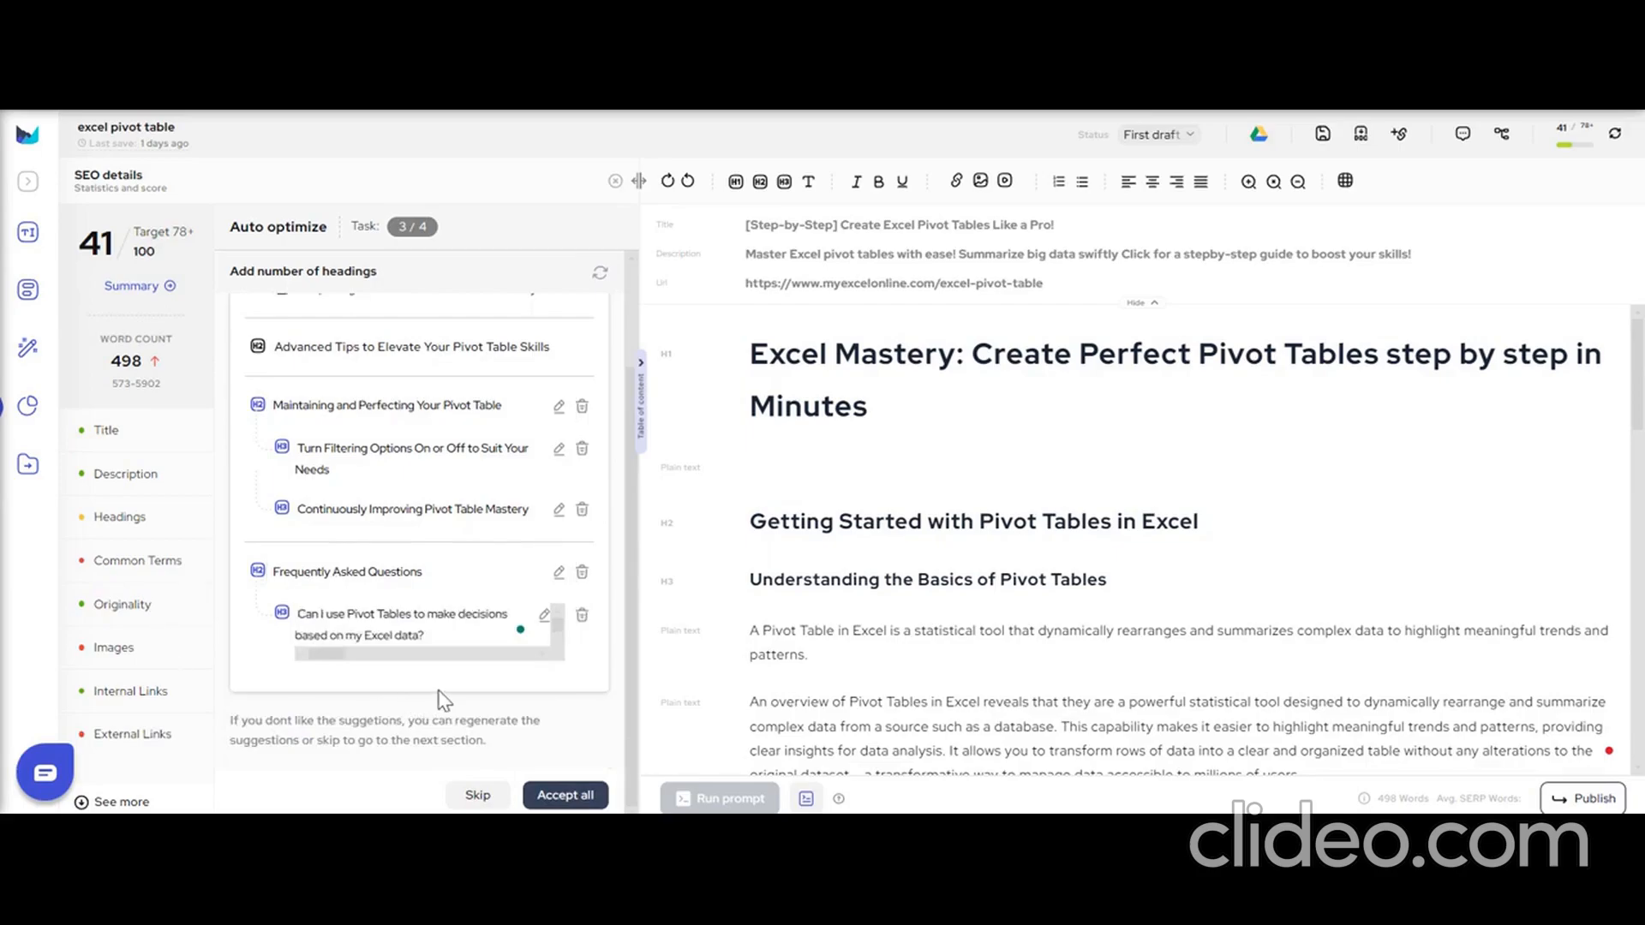
left_click(565, 795)
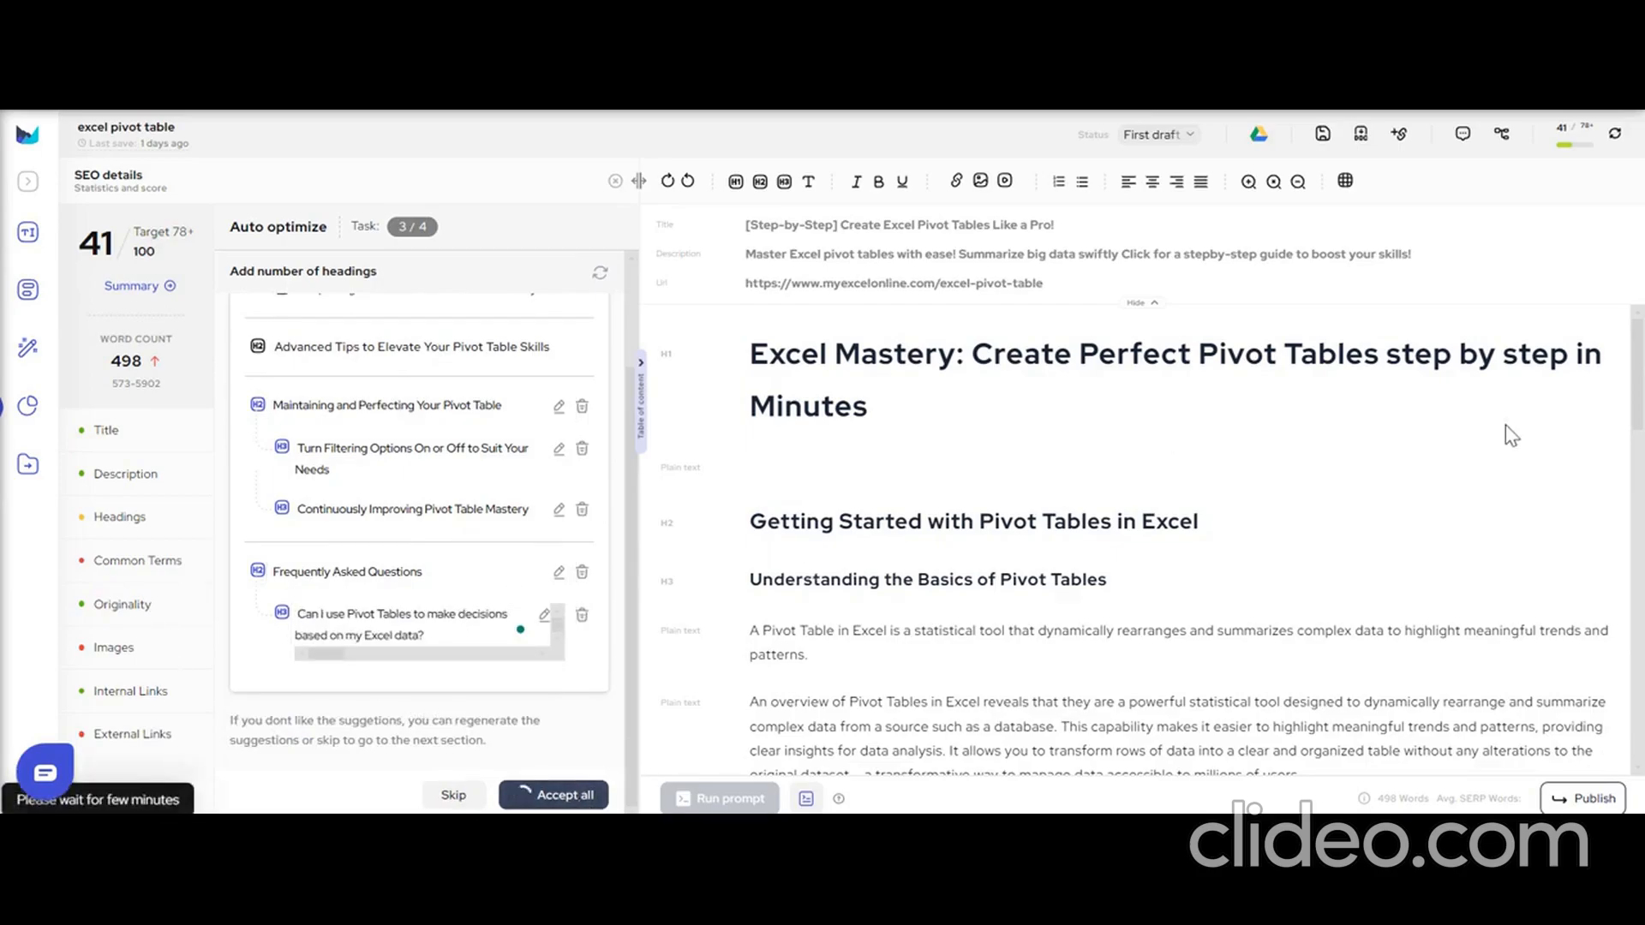
Review the newly generated article sections, from "Maintaining and Perfecting Your Pivot Table" down to "Frequently Asked Questions".
left_click_drag(1642, 367, 1642, 759)
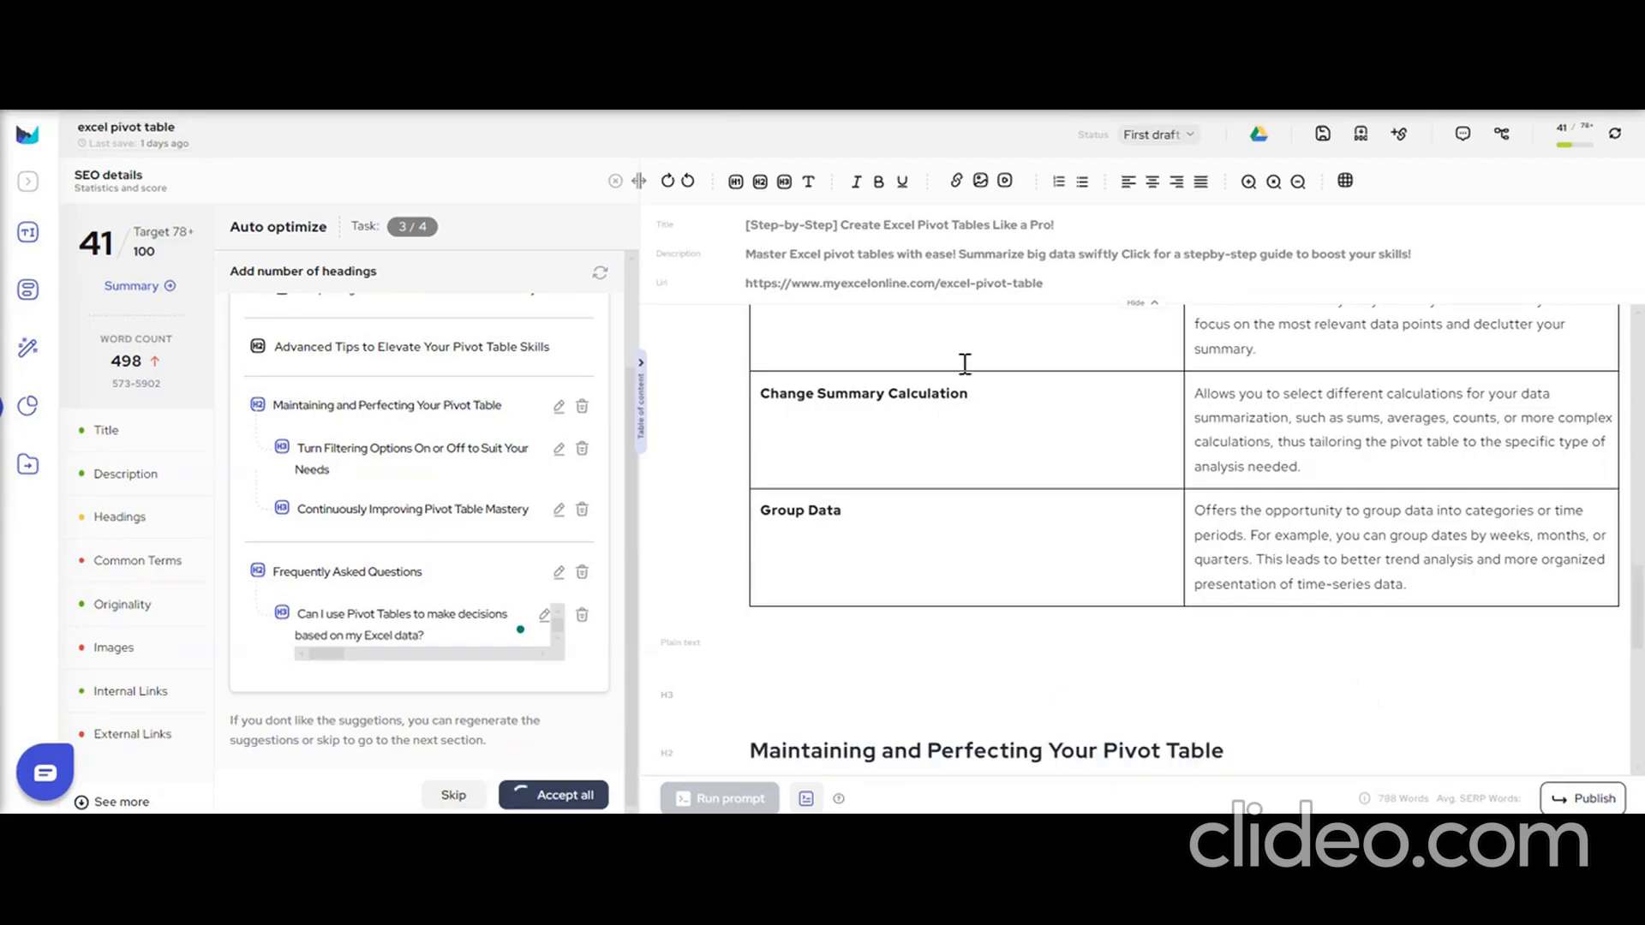
left_click_drag(1639, 591, 1639, 657)
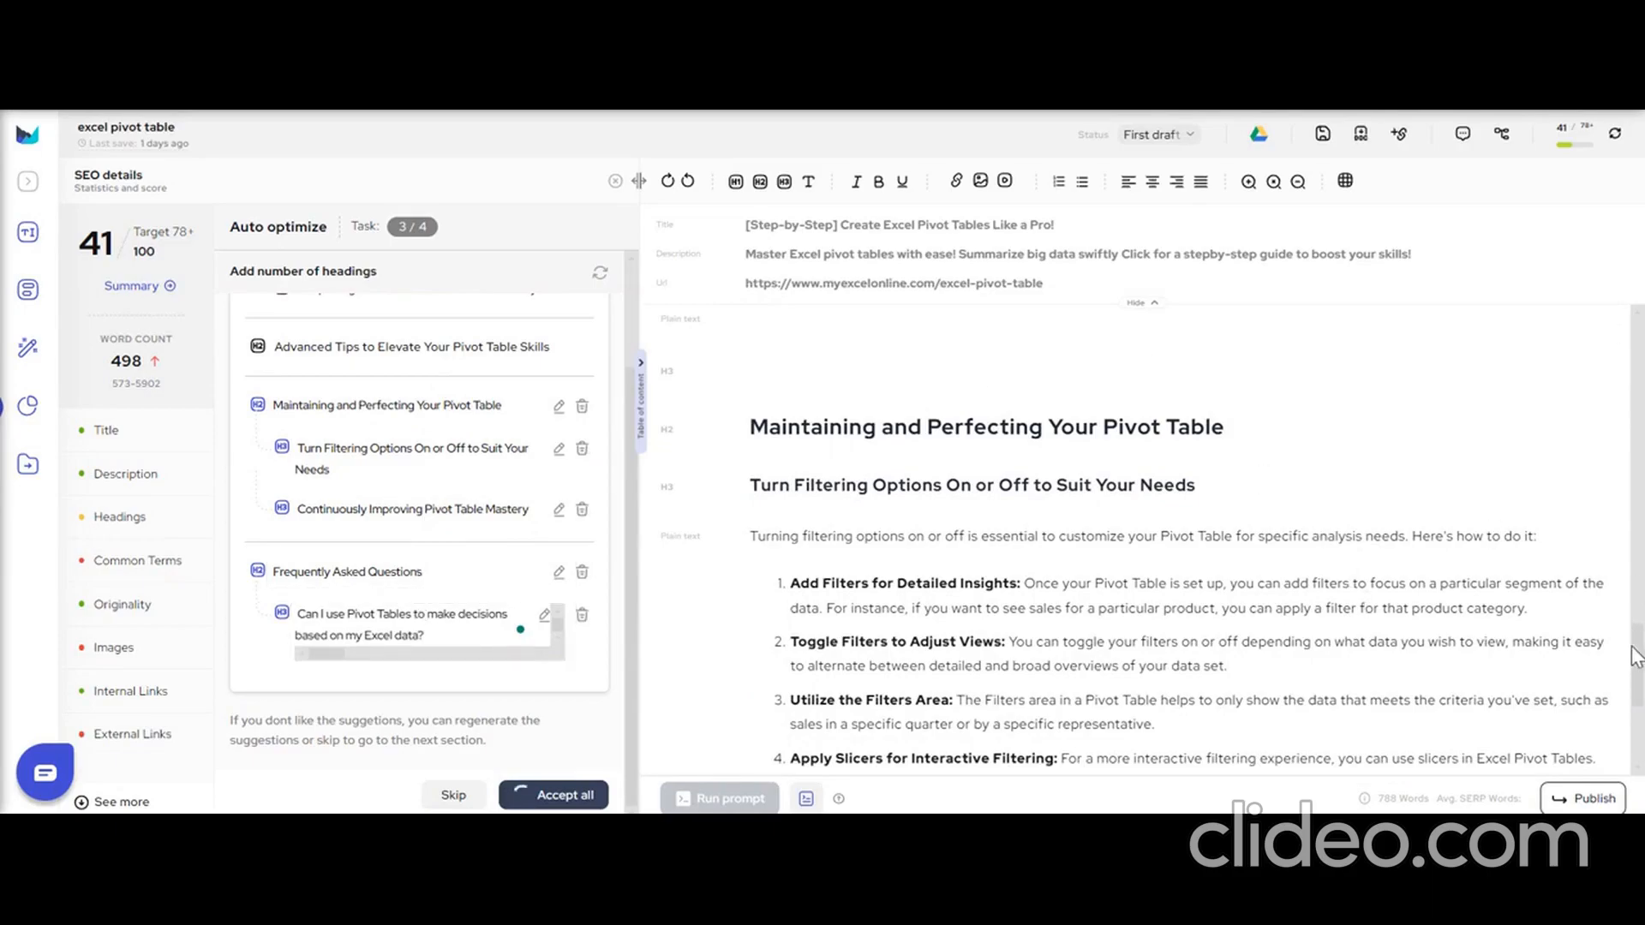
left_click_drag(1639, 662, 1641, 685)
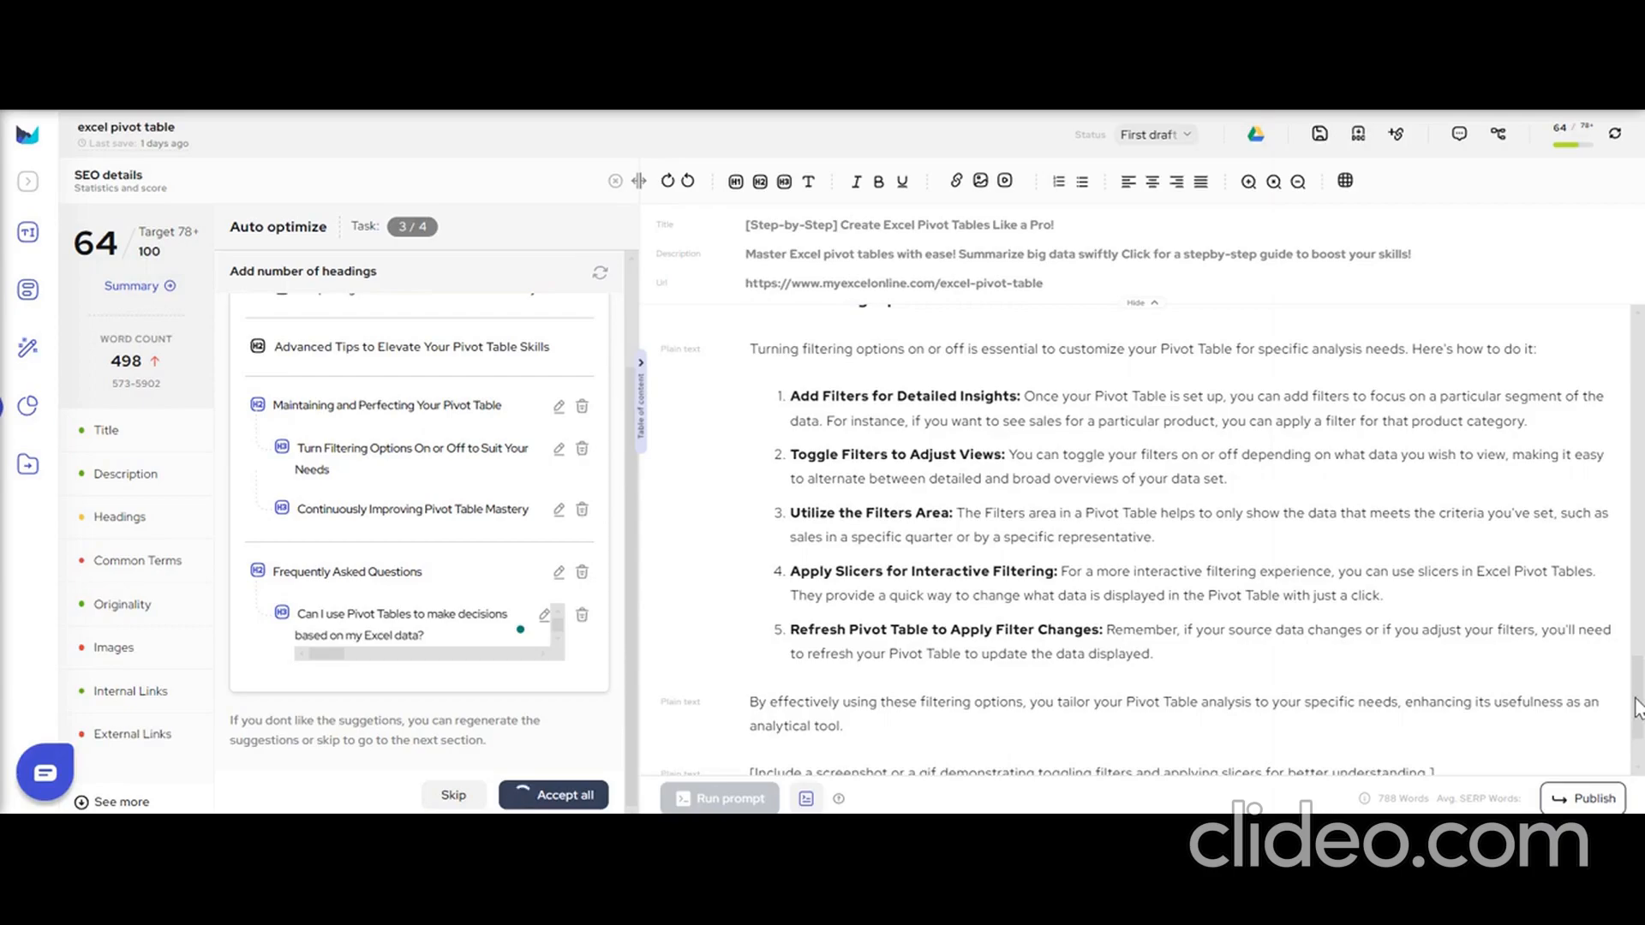
scroll(1637, 707, "down", 1)
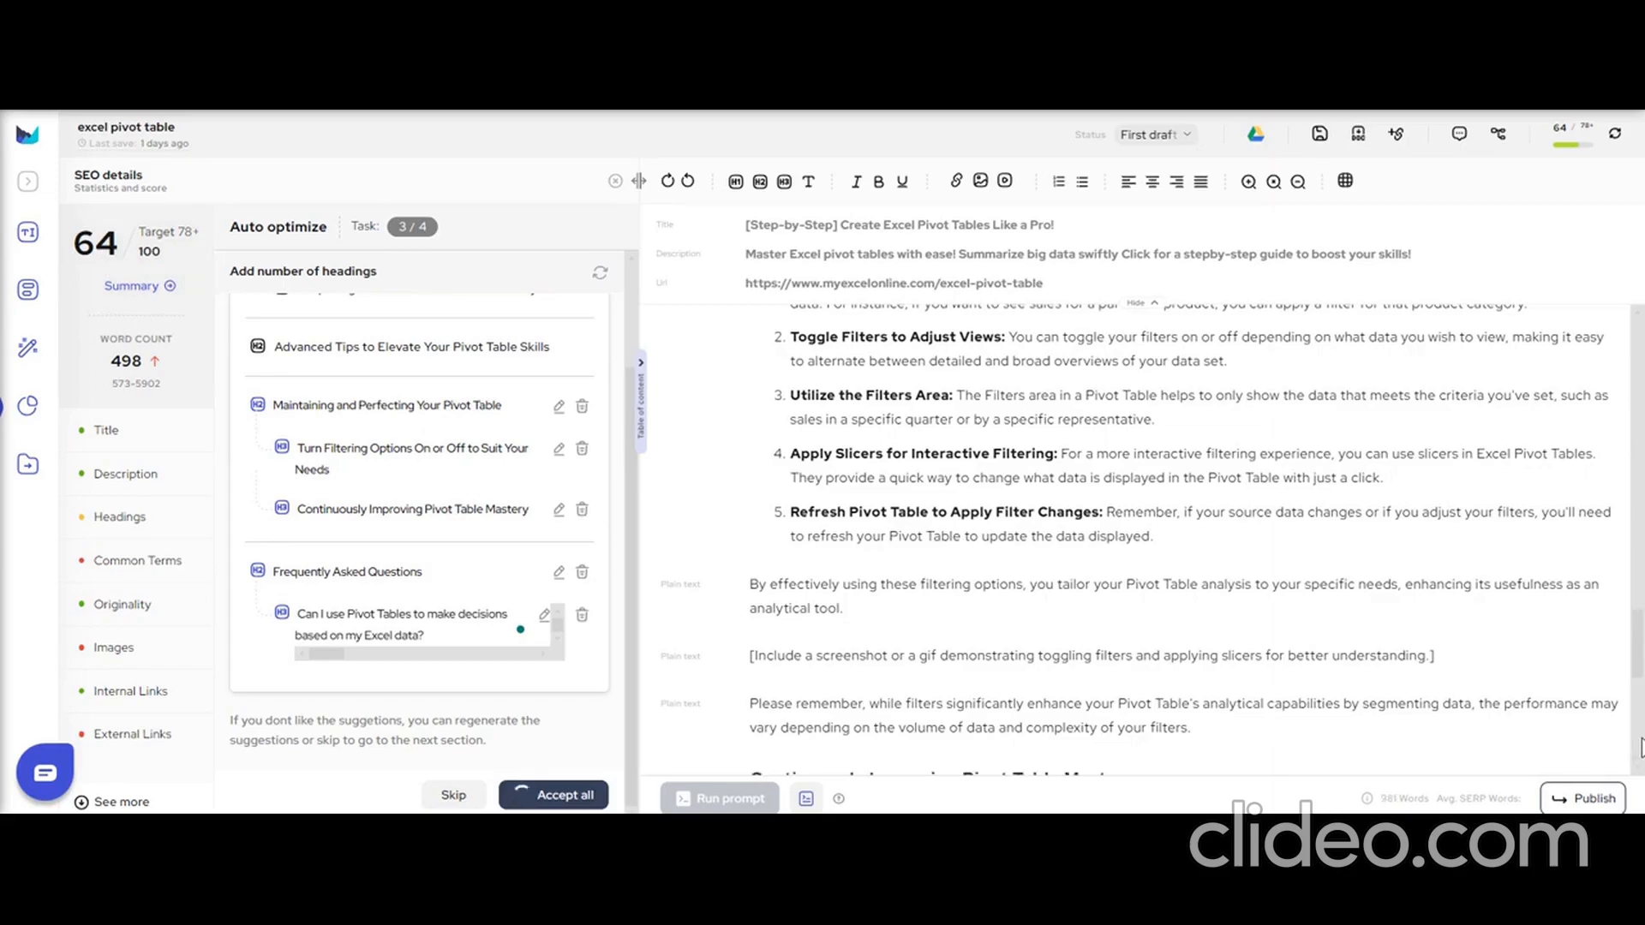
left_click(1642, 740)
mouse_move(1643, 739)
left_mouse_down()
mouse_move(1642, 781)
mouse_move(1643, 665)
mouse_move(1638, 745)
left_mouse_up()
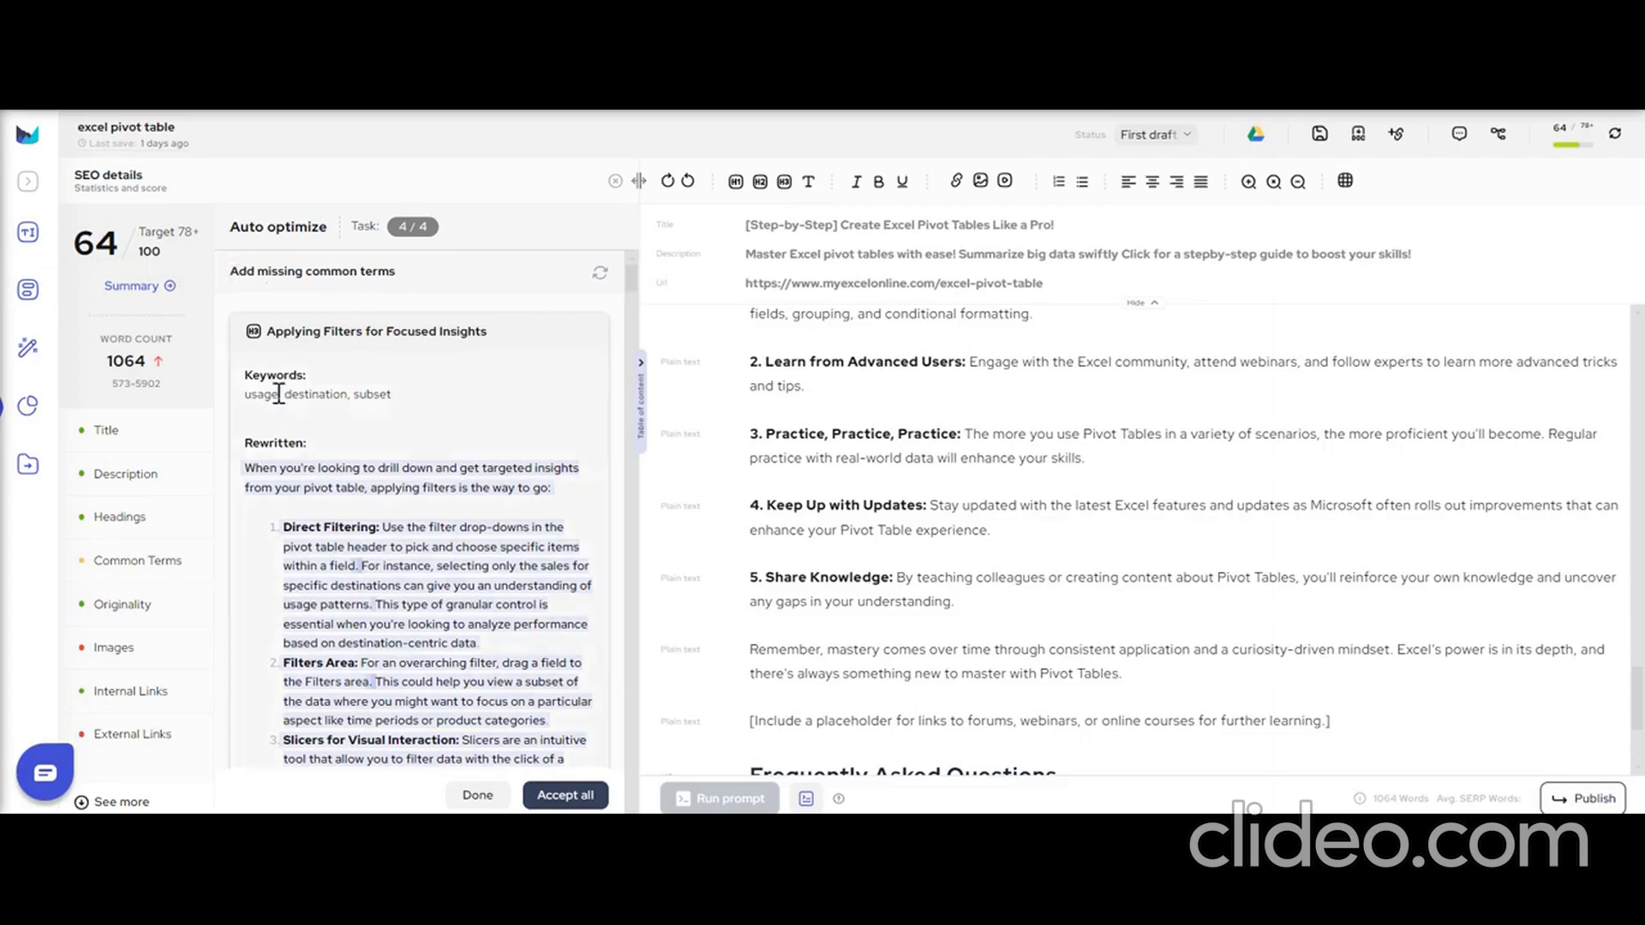
Review the keywords and rewritten text suggested for "Applying Filters for Focused Insights" and accept that rewrite.
left_click_drag(244, 396, 393, 392)
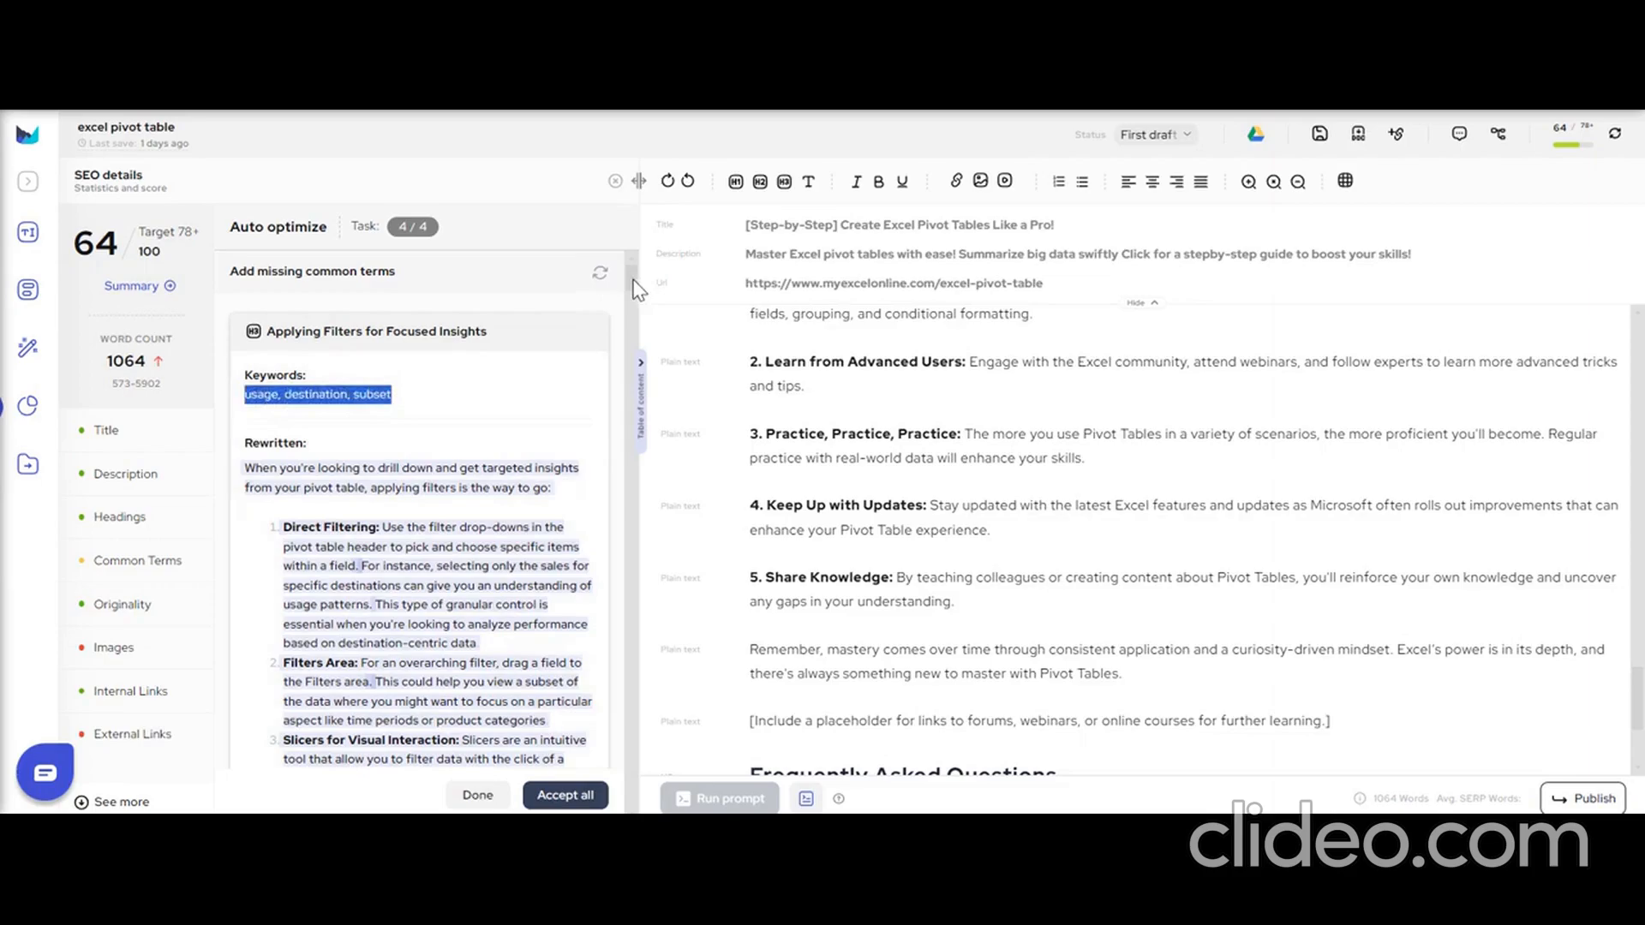
left_click_drag(245, 470, 448, 662)
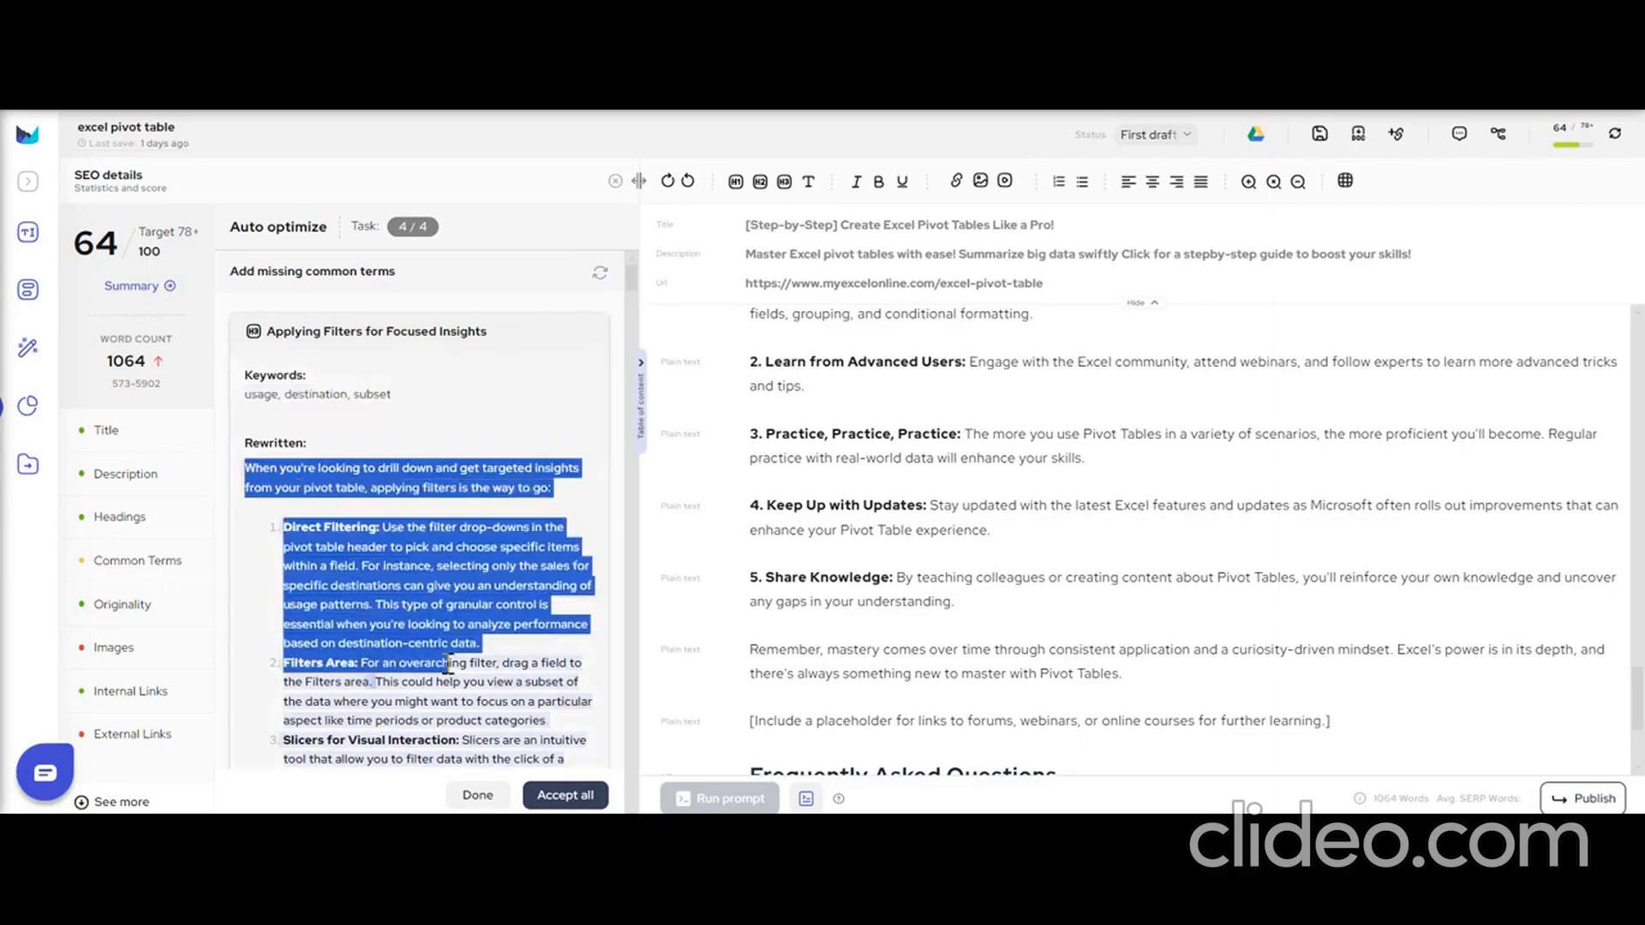
left_click(621, 349)
mouse_move(634, 285)
left_mouse_down()
mouse_move(638, 310)
mouse_move(629, 291)
left_mouse_up()
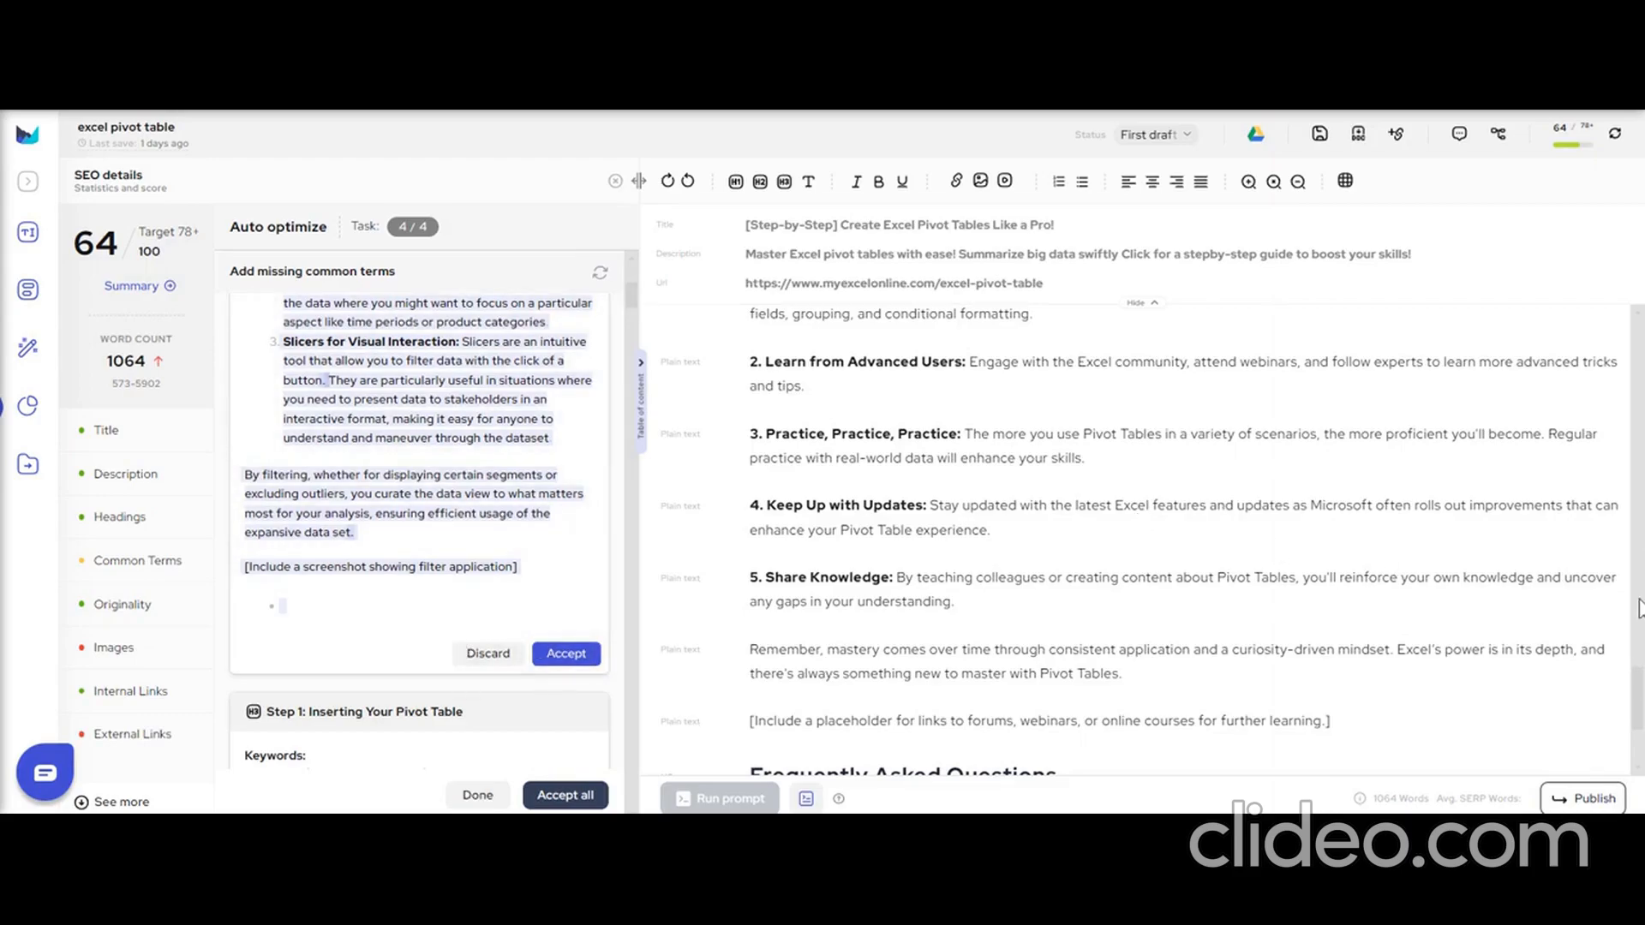
left_click_drag(1640, 608, 1590, 285)
left_click(569, 655)
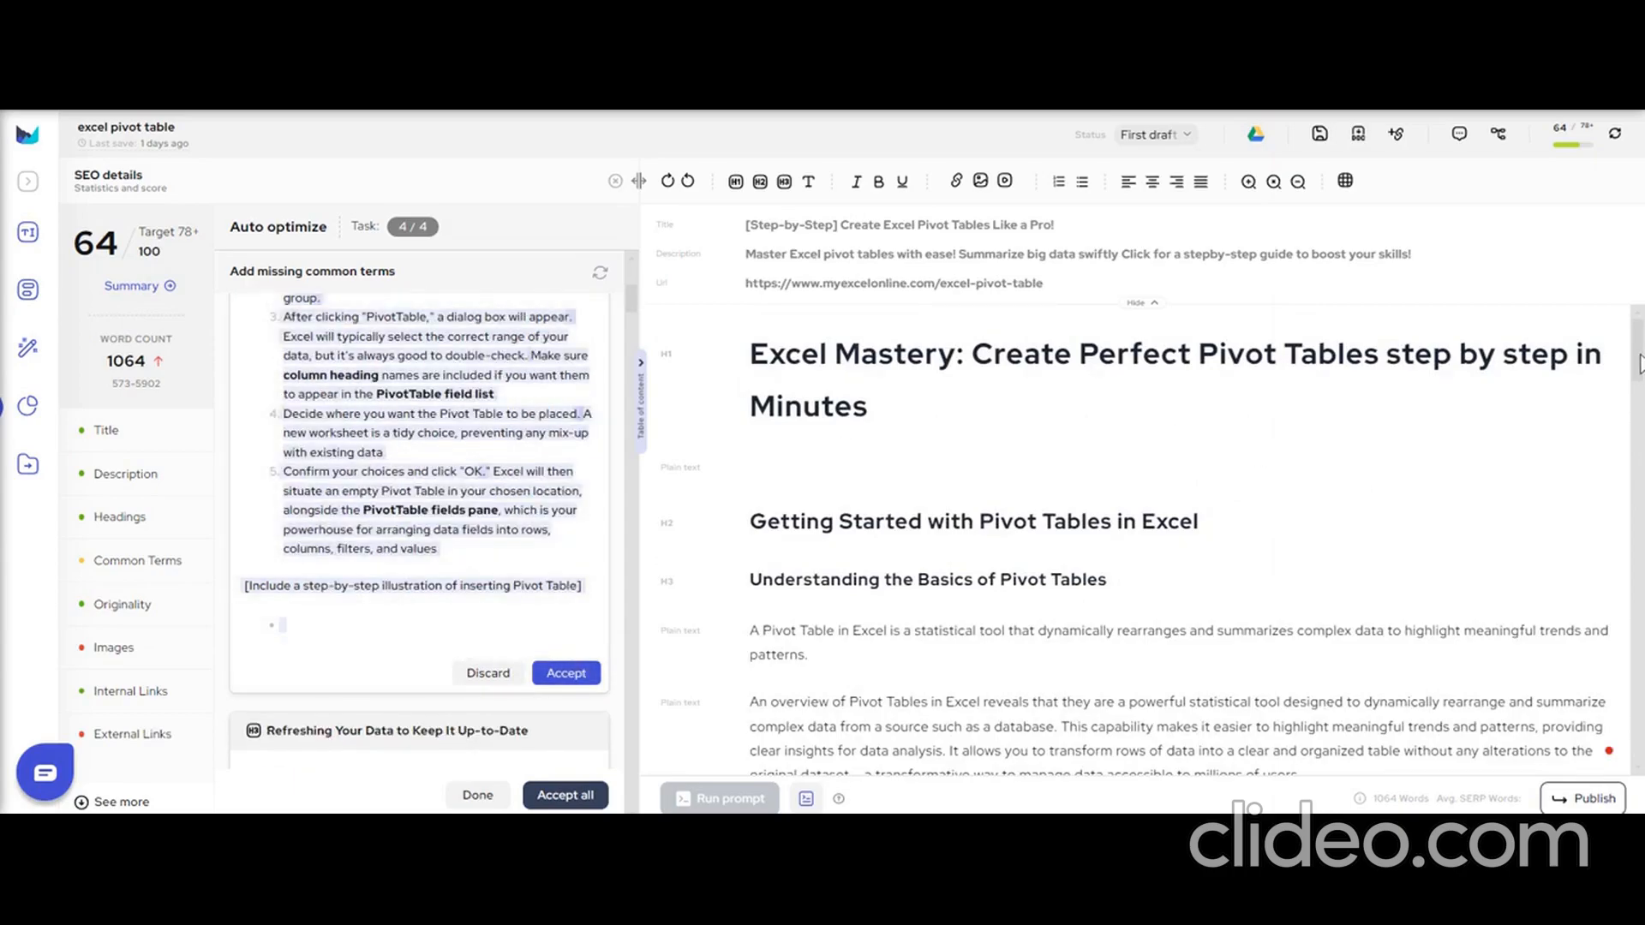
Accept all remaining section rewrites that add missing common terms, including those generated in the second optimization round.
left_click_drag(629, 308, 627, 391)
left_click(573, 797)
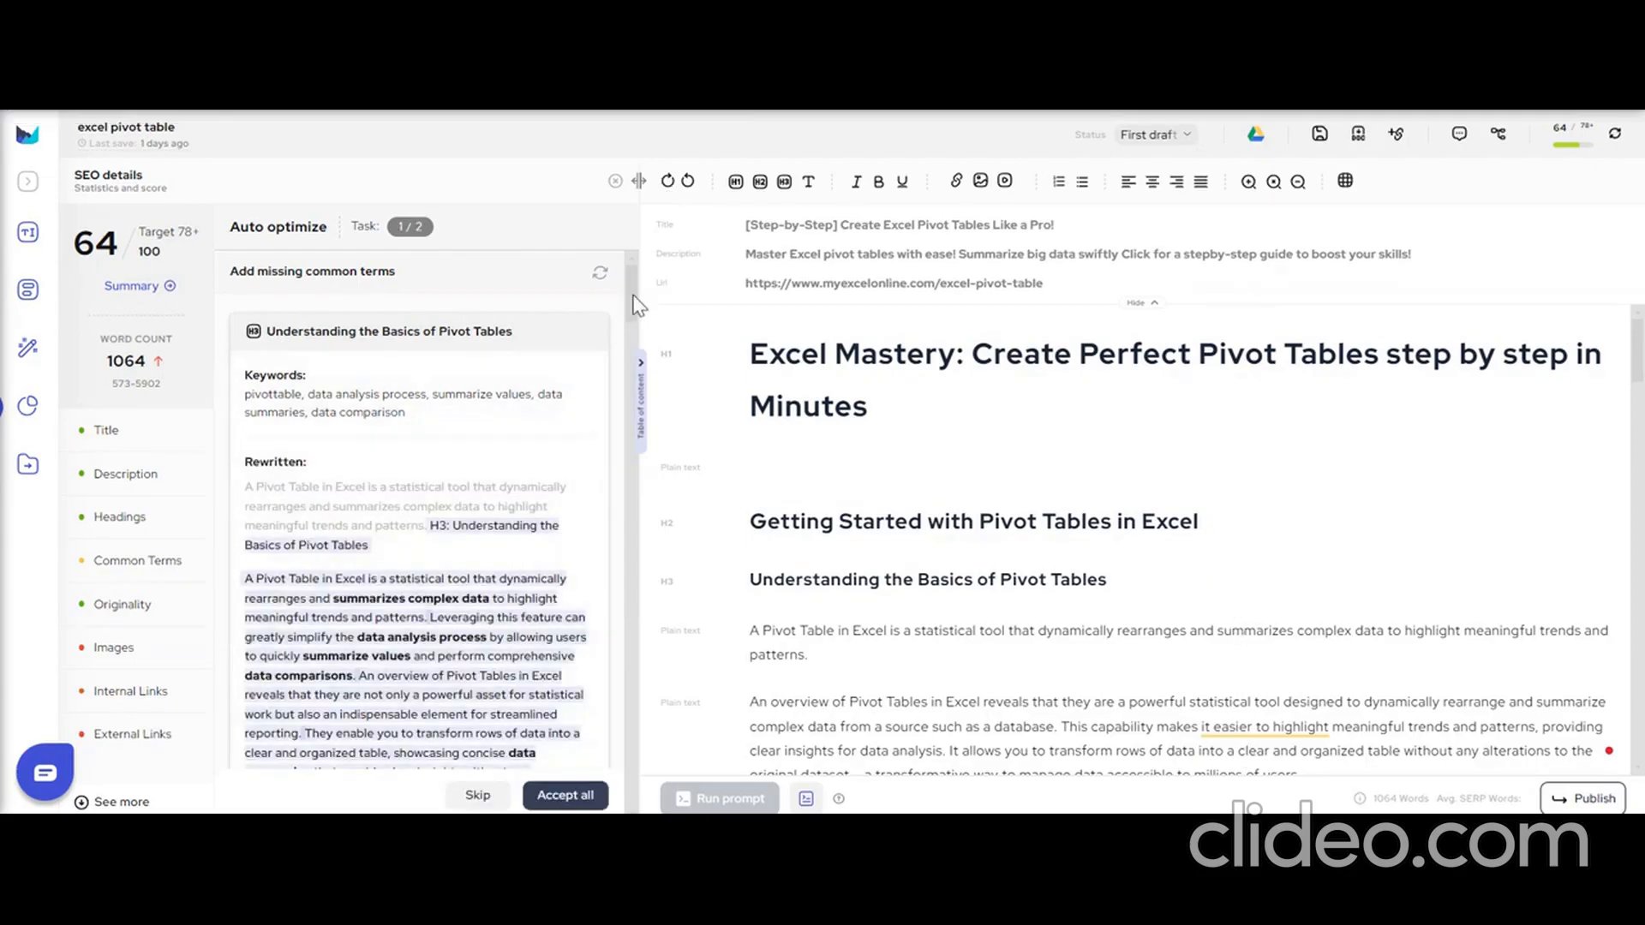
left_click_drag(631, 295, 619, 784)
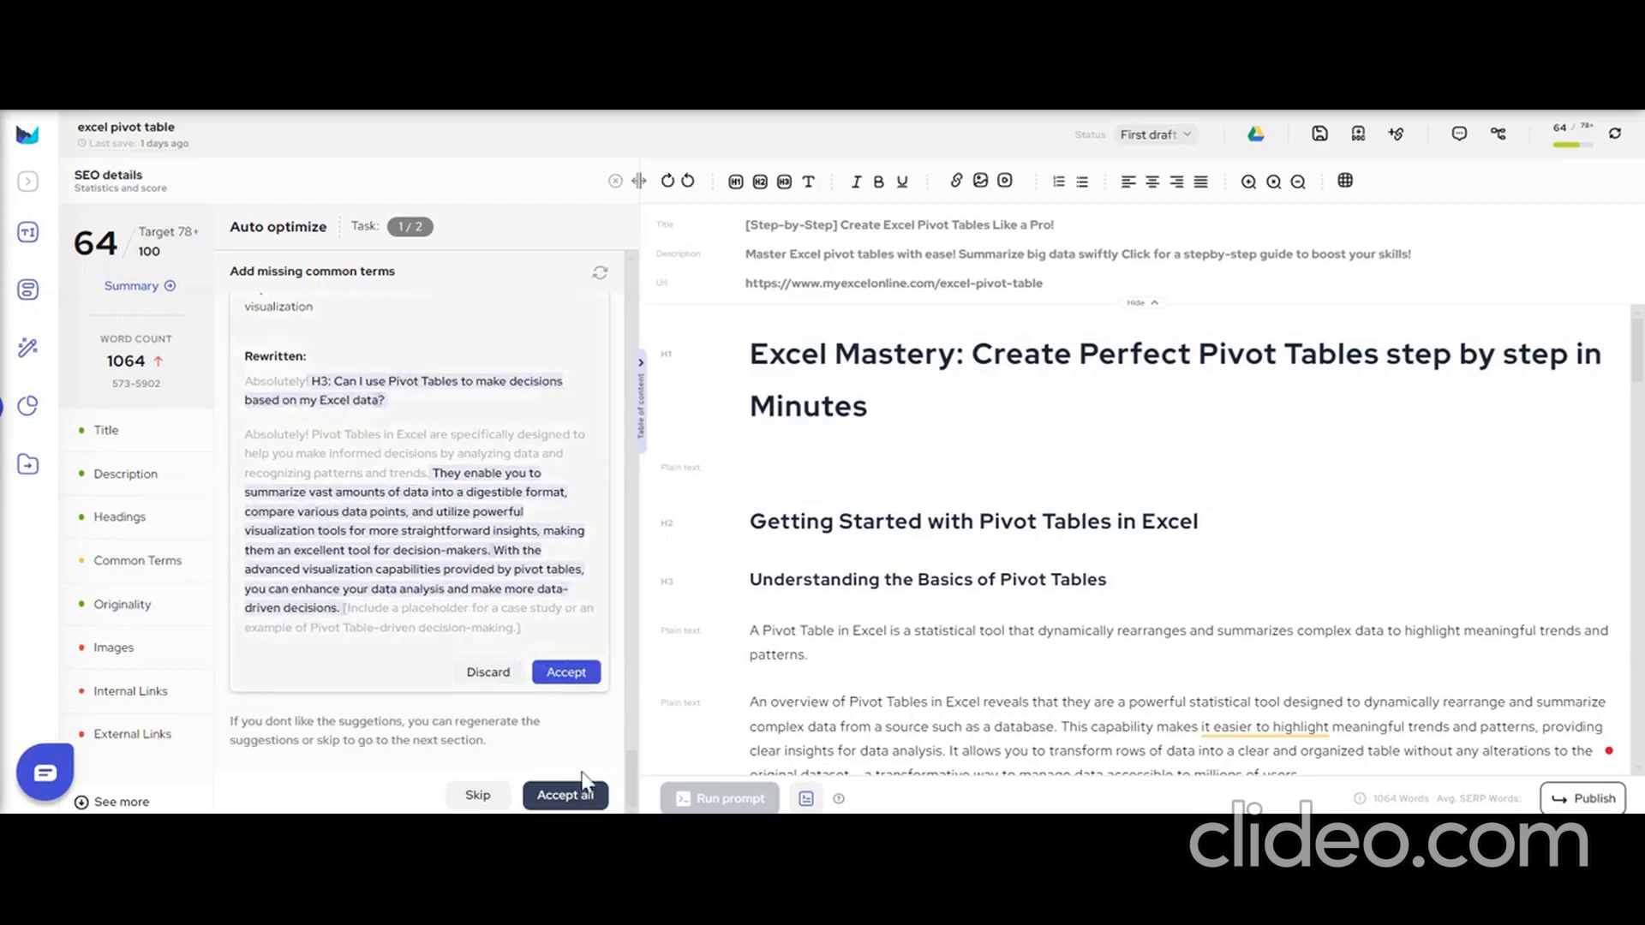
left_click(579, 804)
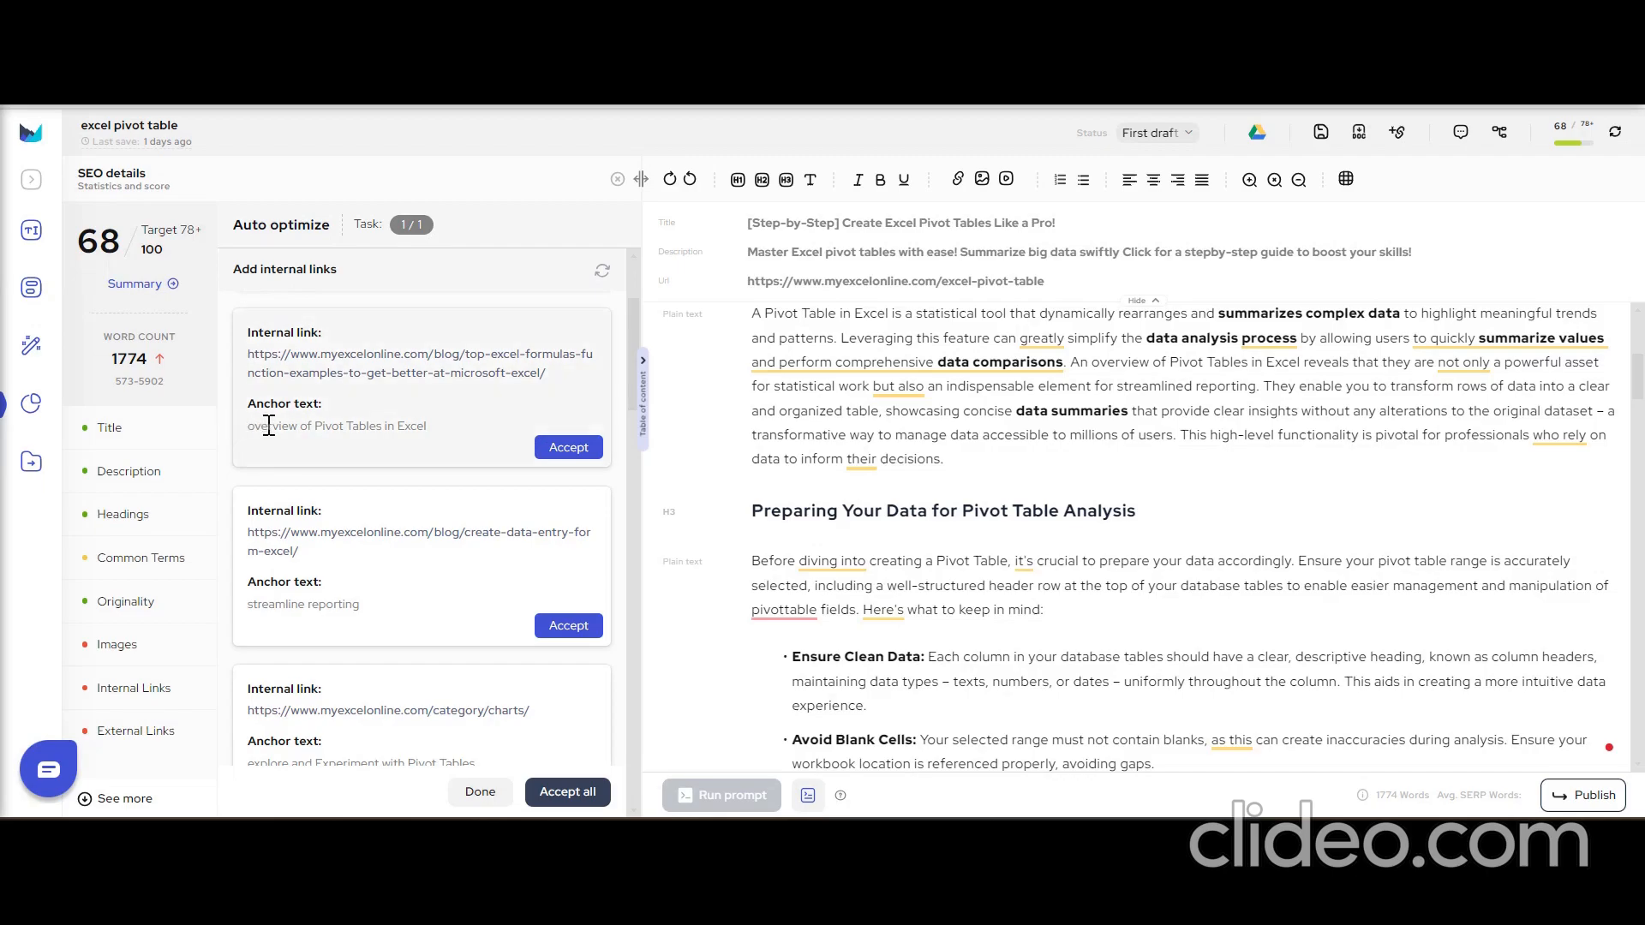
Accept the suggested internal link for the anchor text "overview of Pivot Tables in Excel" and check the inserted link's target in the article.
left_click(337, 432)
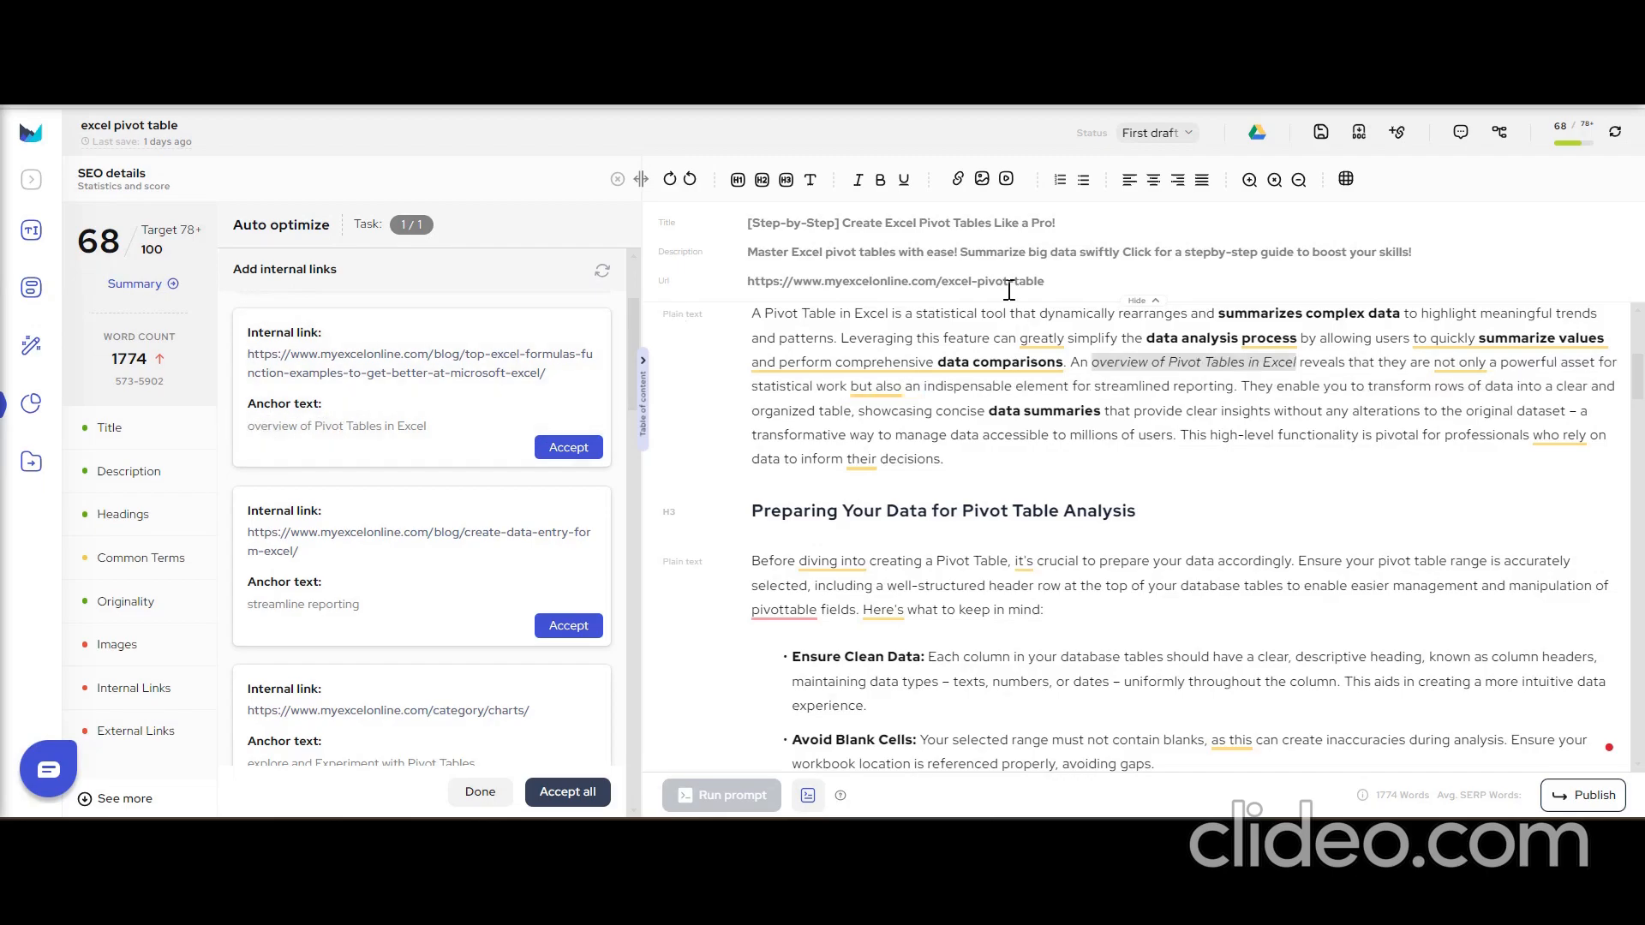
left_click_drag(1094, 362, 1297, 358)
left_click(918, 489)
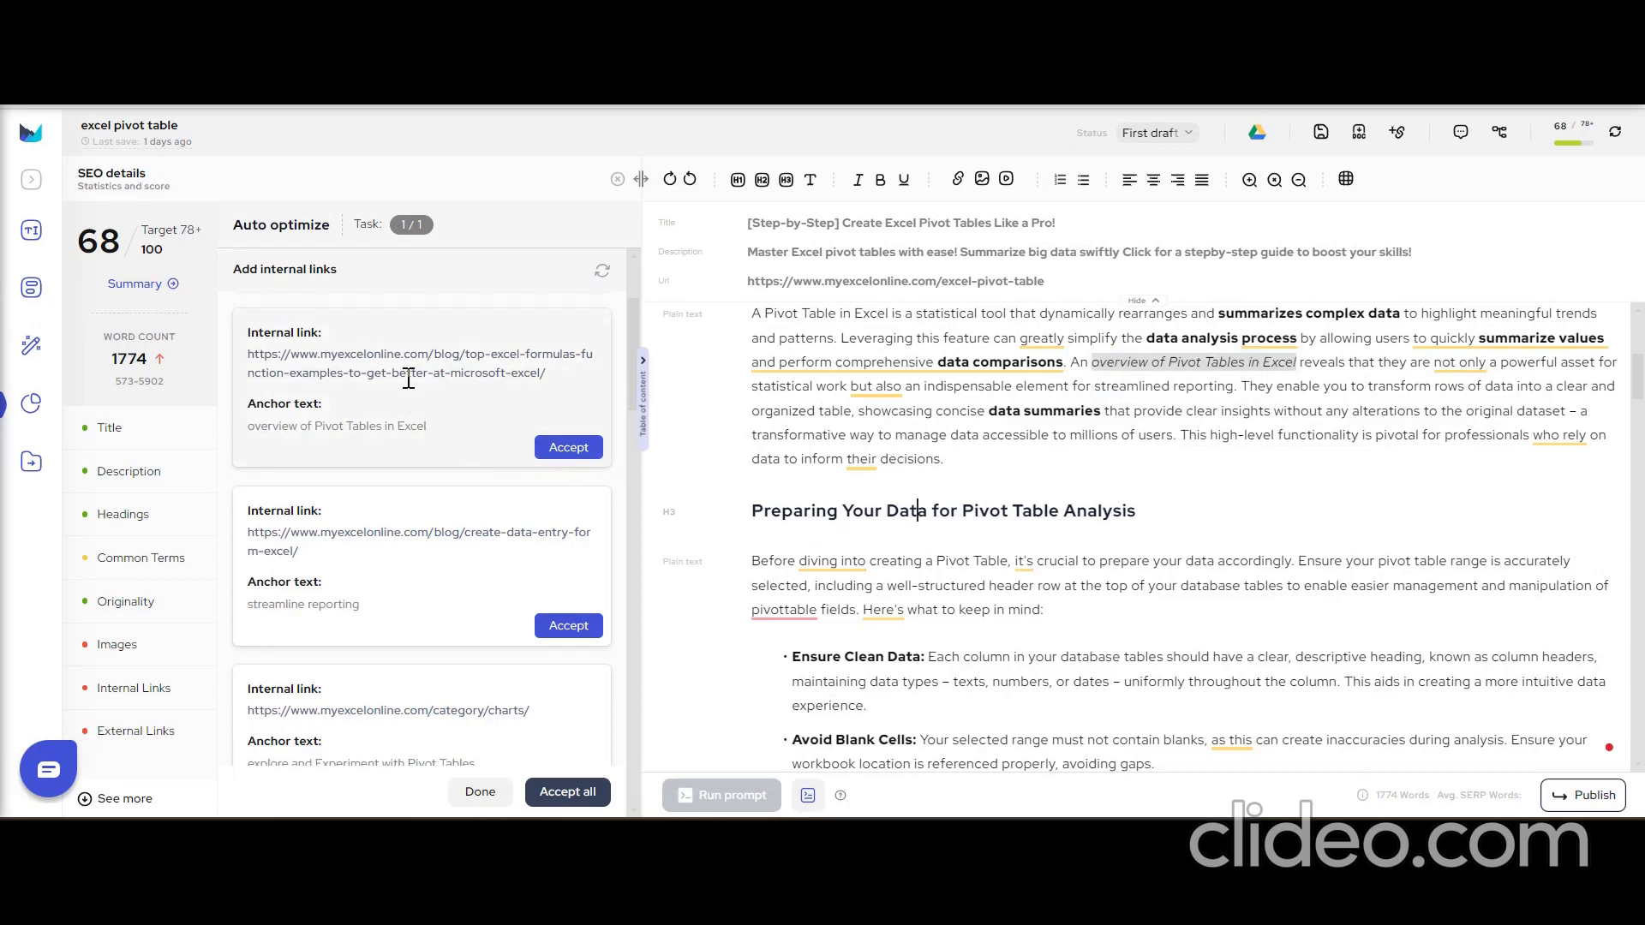
left_click(571, 449)
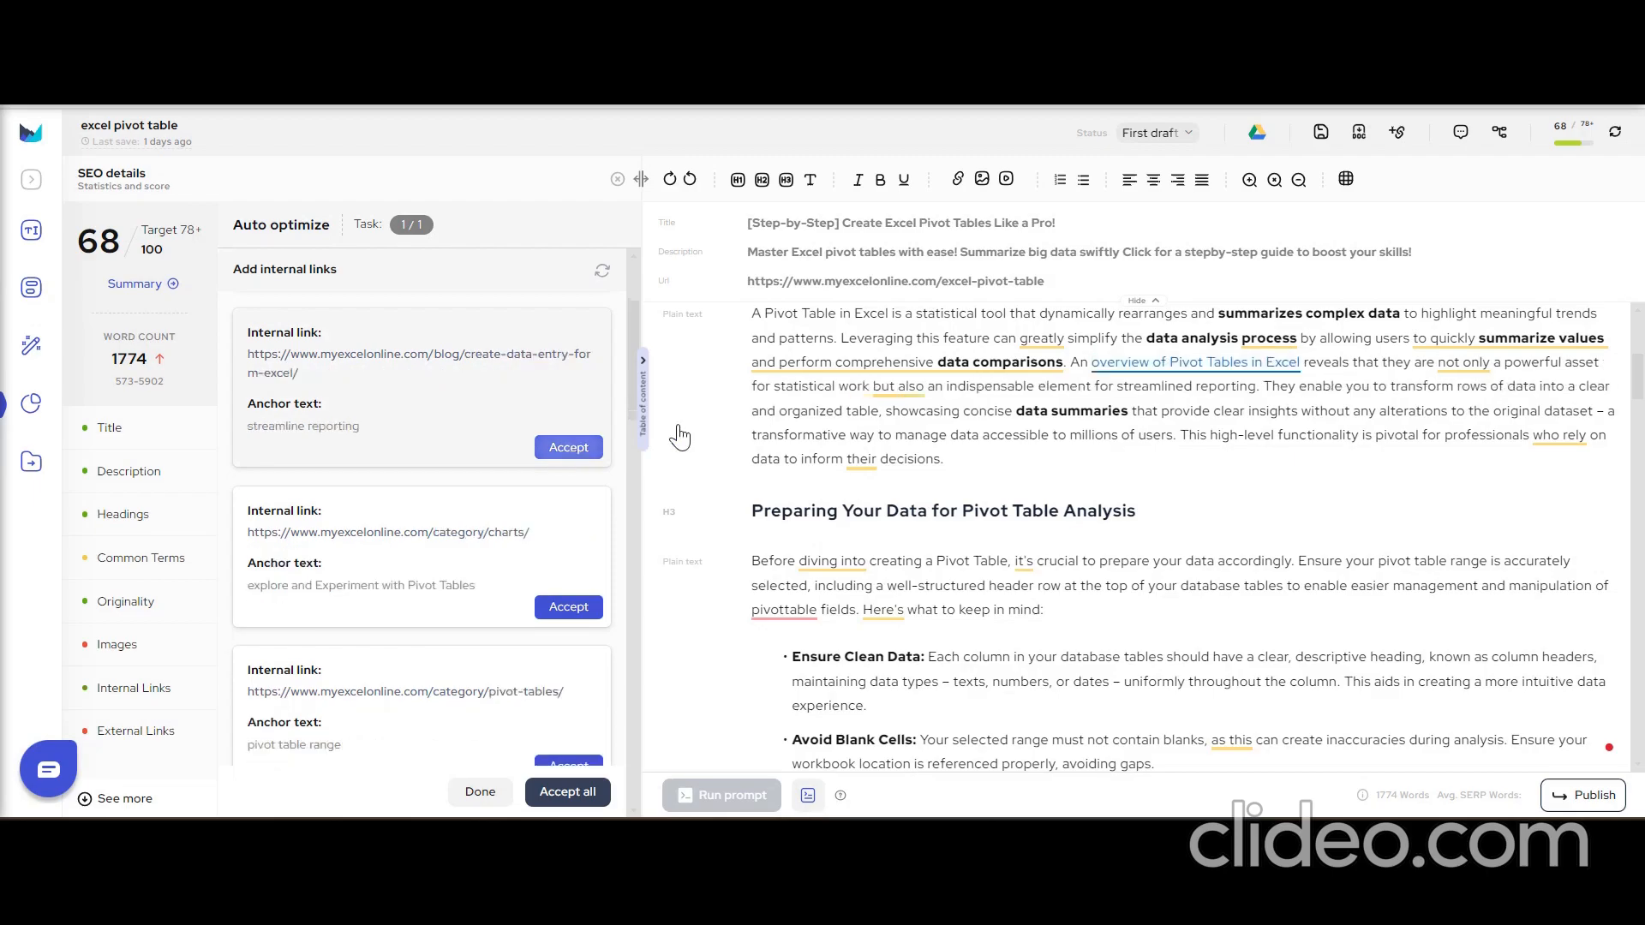
left_click(1143, 366)
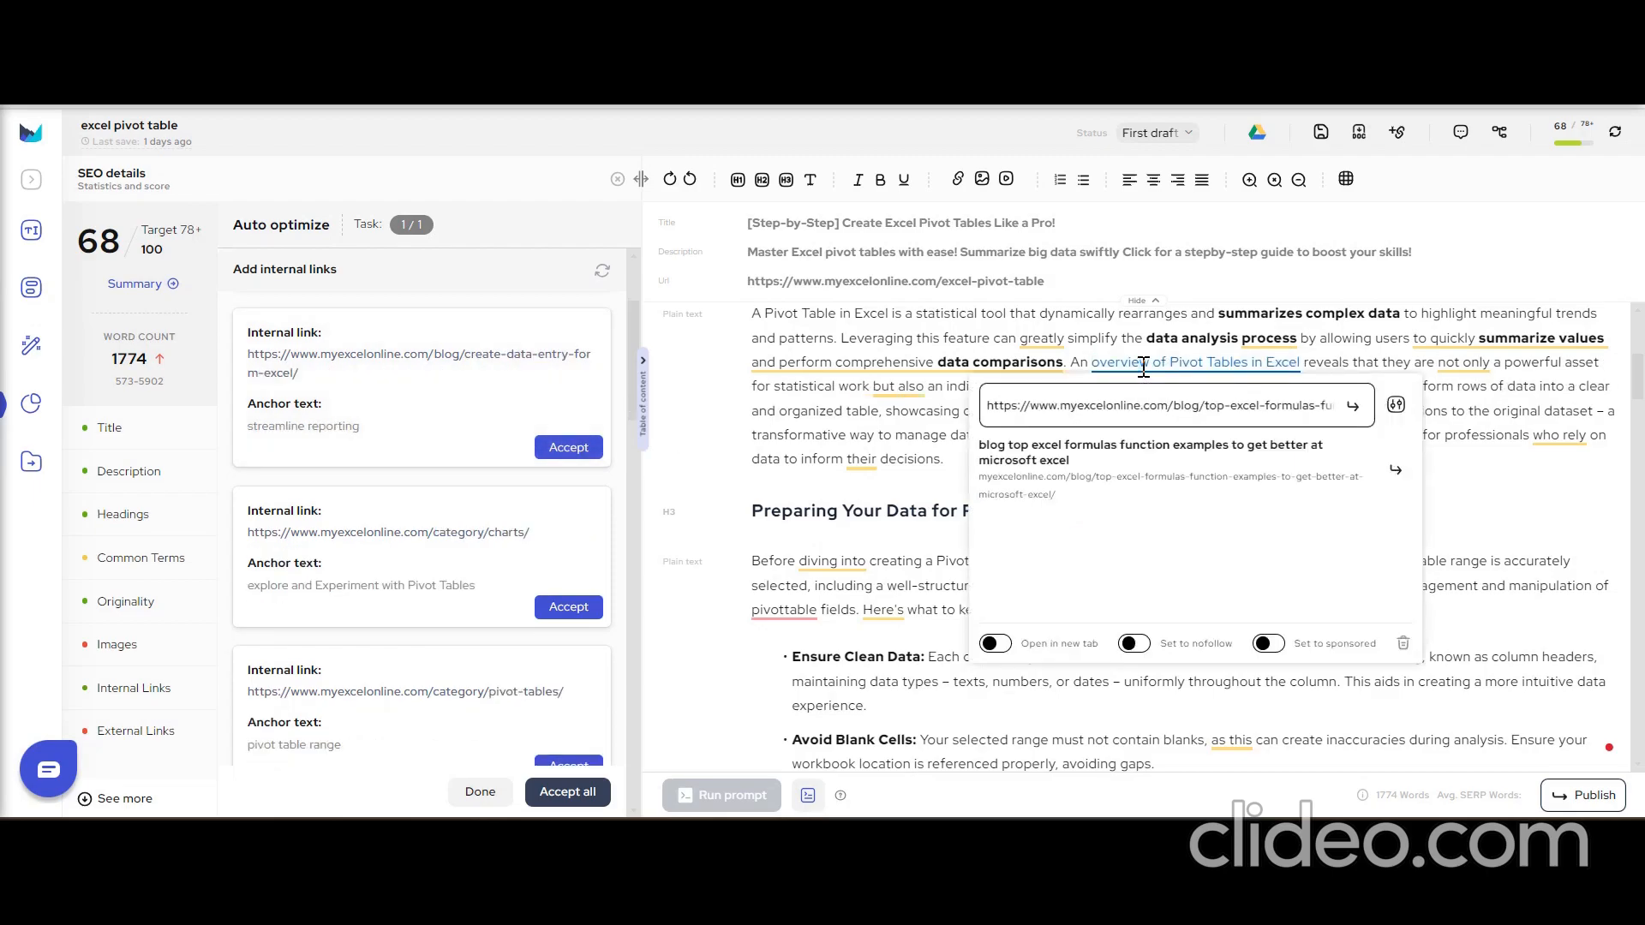
left_click(847, 386)
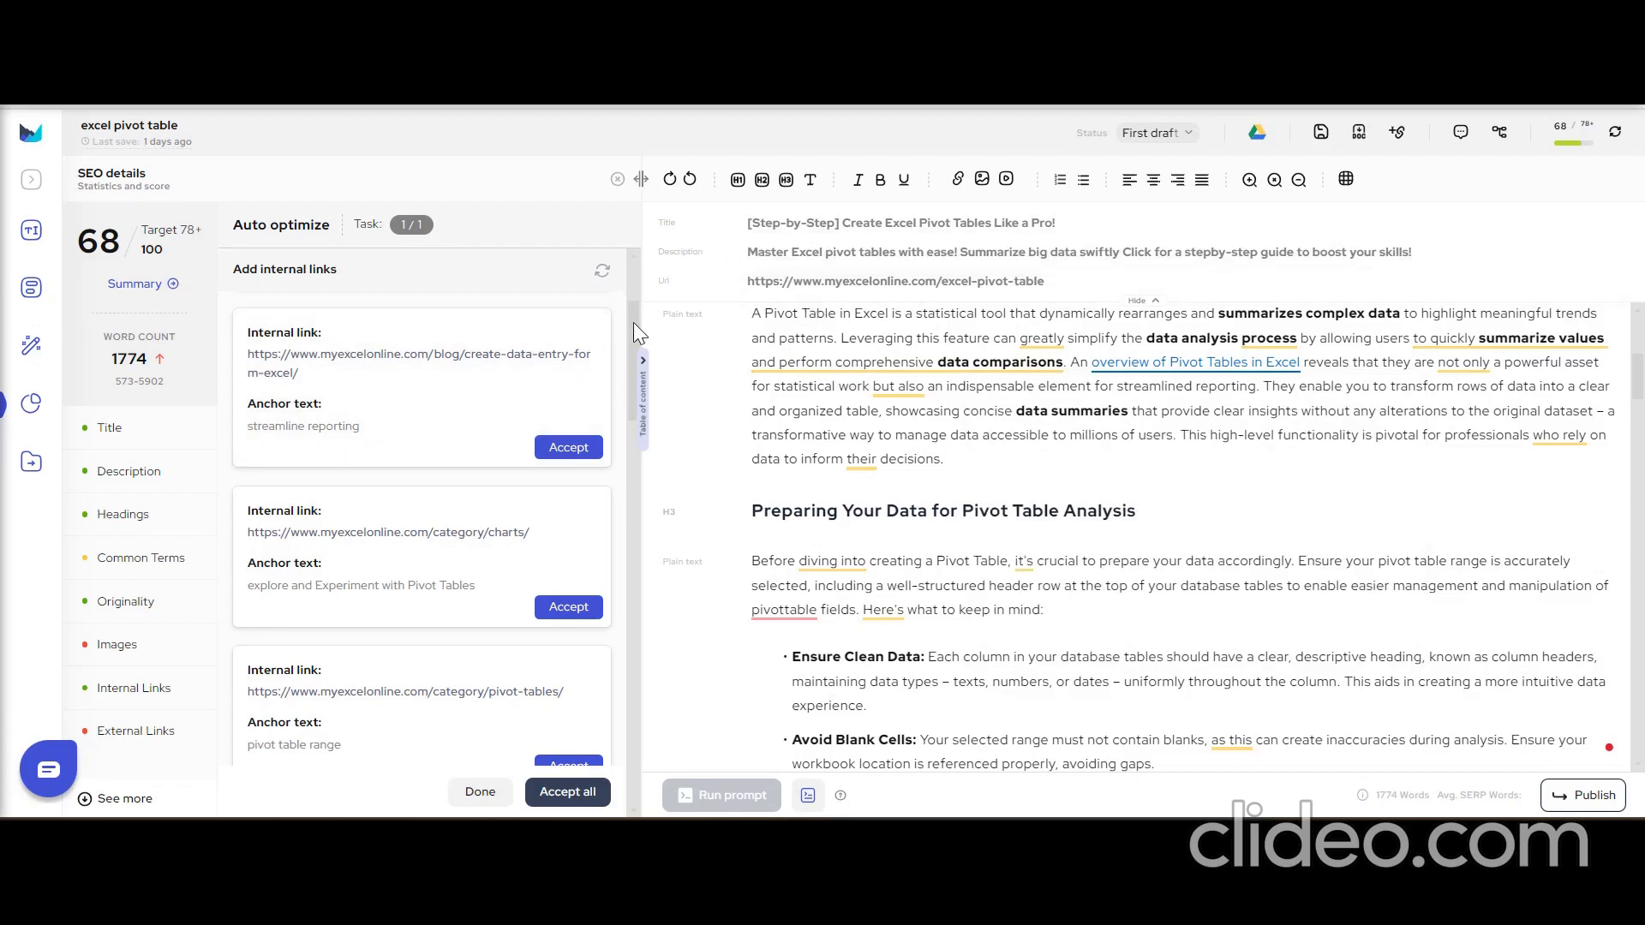